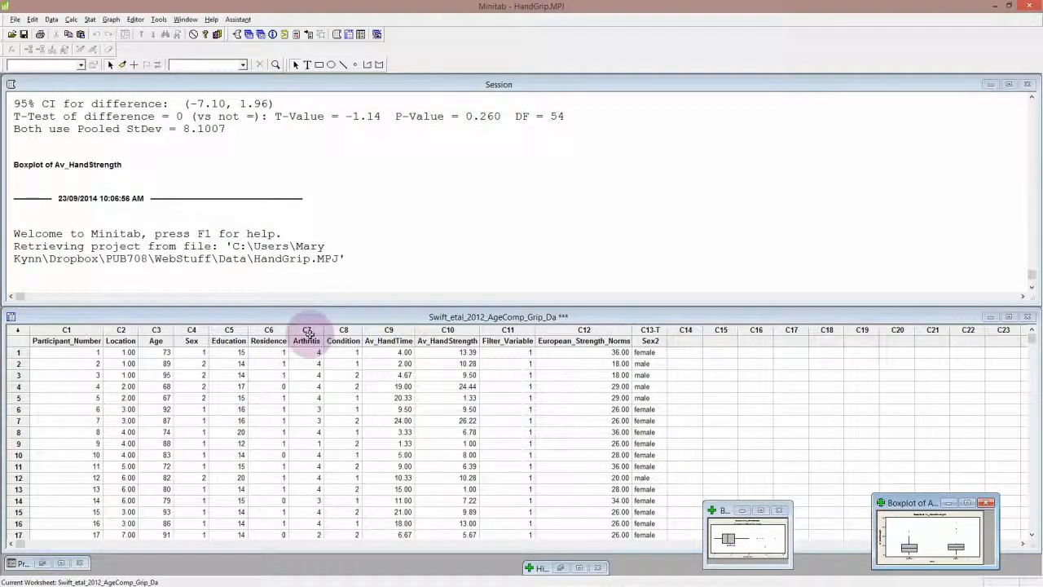
Widen the Arthritis column slightly and check the meaning of its codes in the README_handgrip.txt notes in Notepad
click(308, 333)
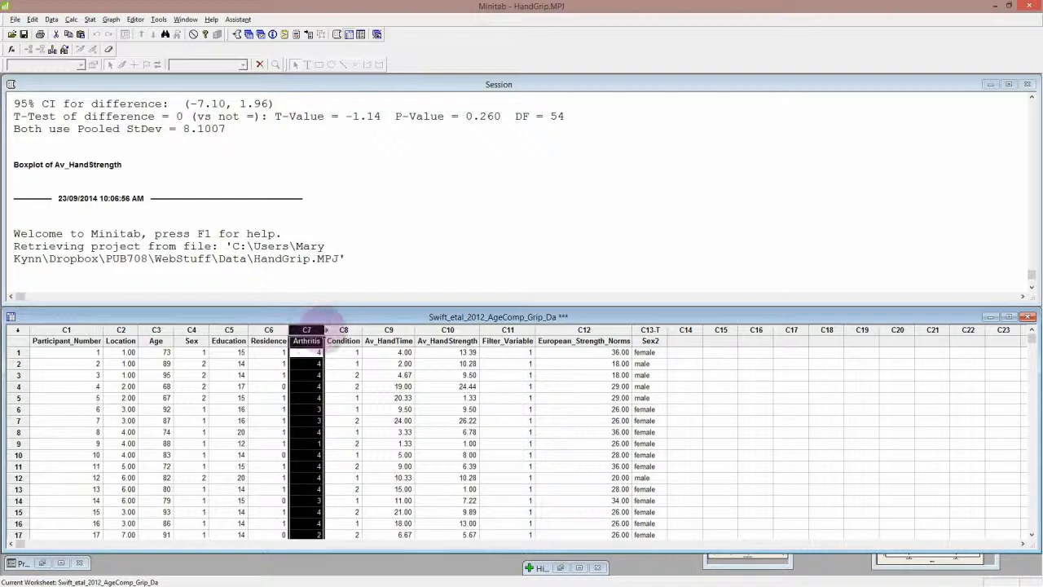
drag(324, 329, 337, 329)
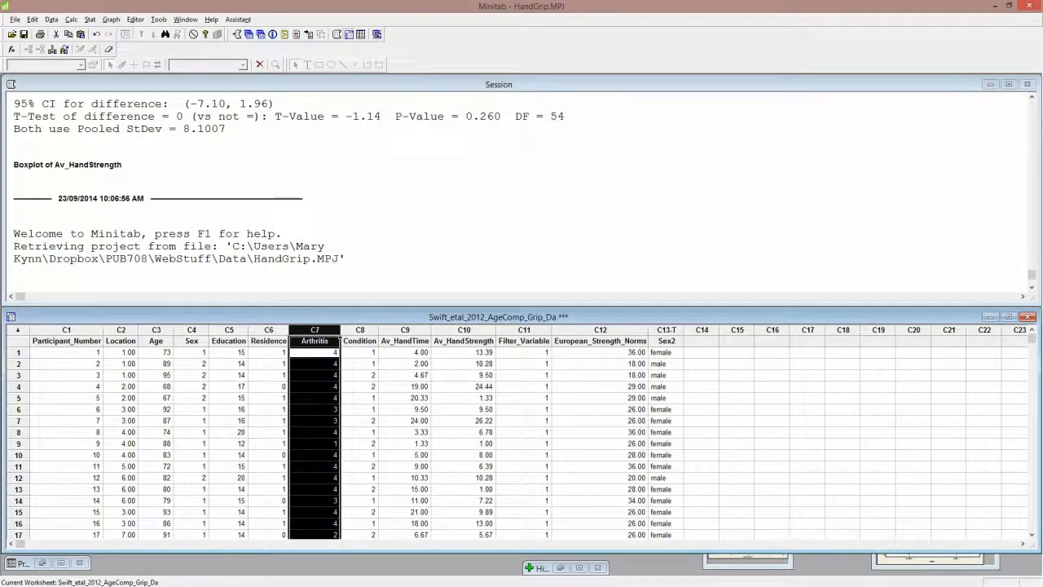
key(alt+Tab)
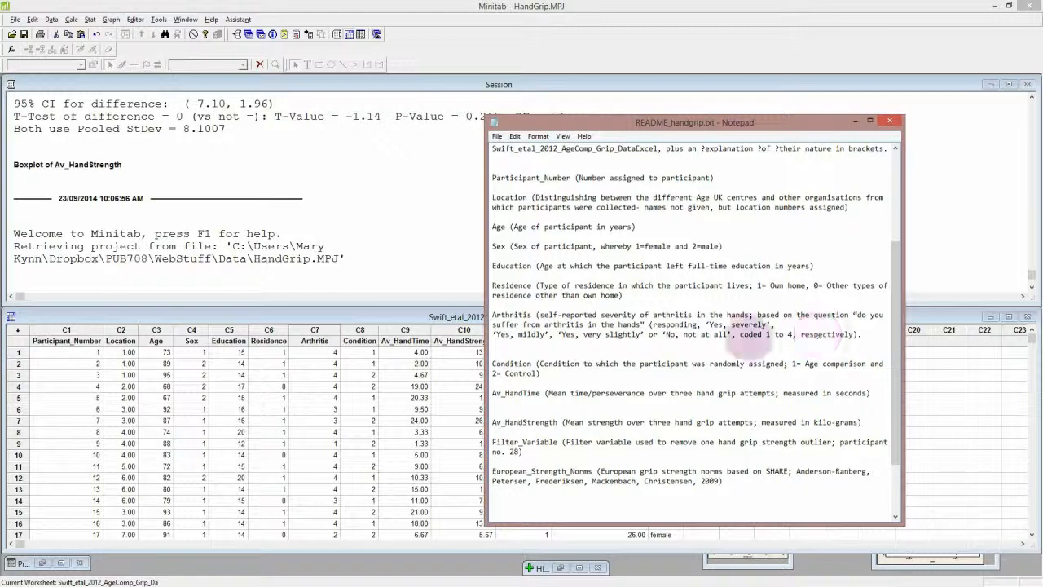
click(415, 316)
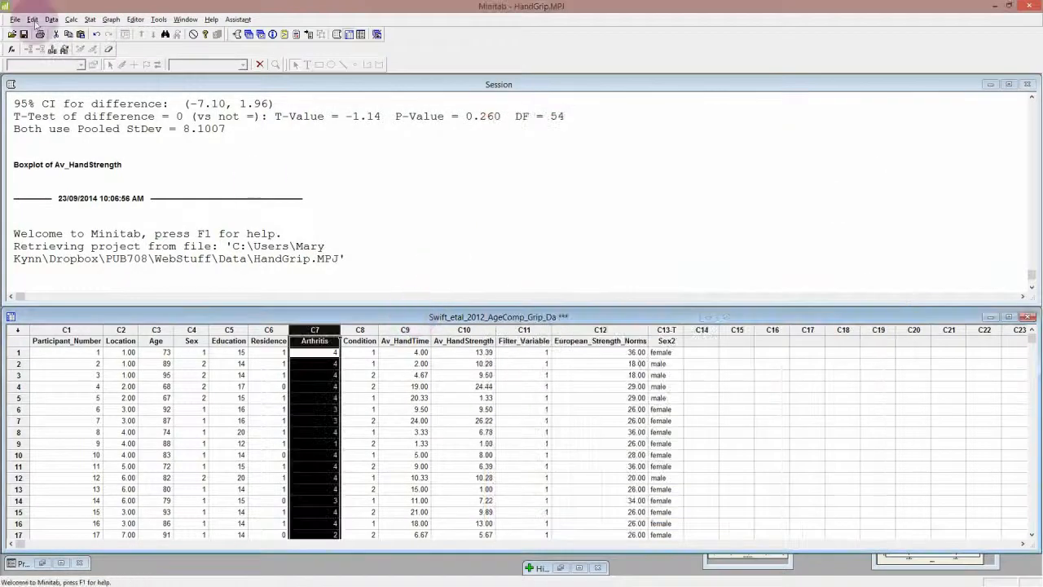
Start a numeric-to-text recode with Arthritis as the source column and Arthritis2 as the storage column
click(52, 19)
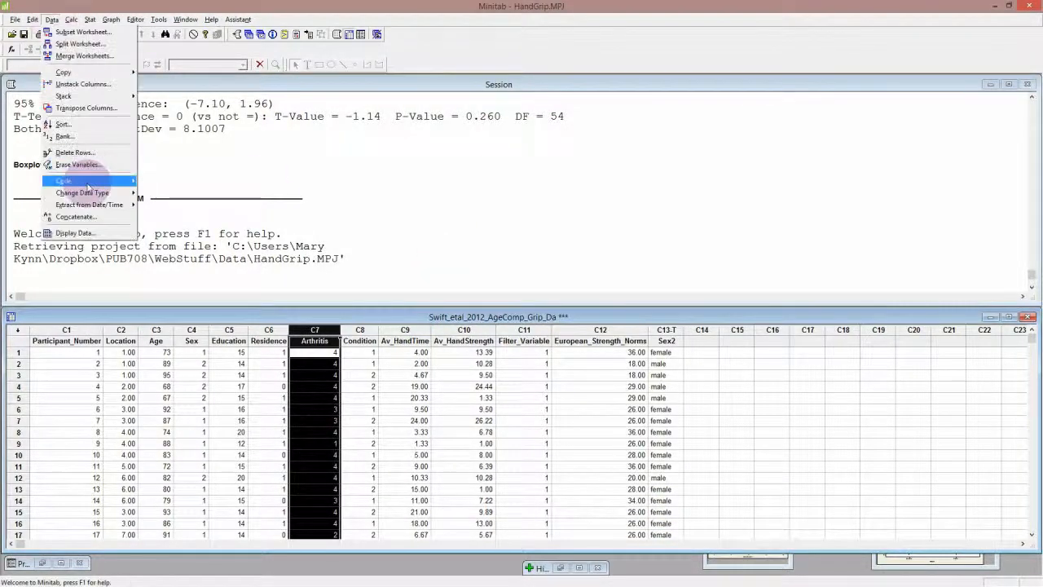
mouse_move(130, 179)
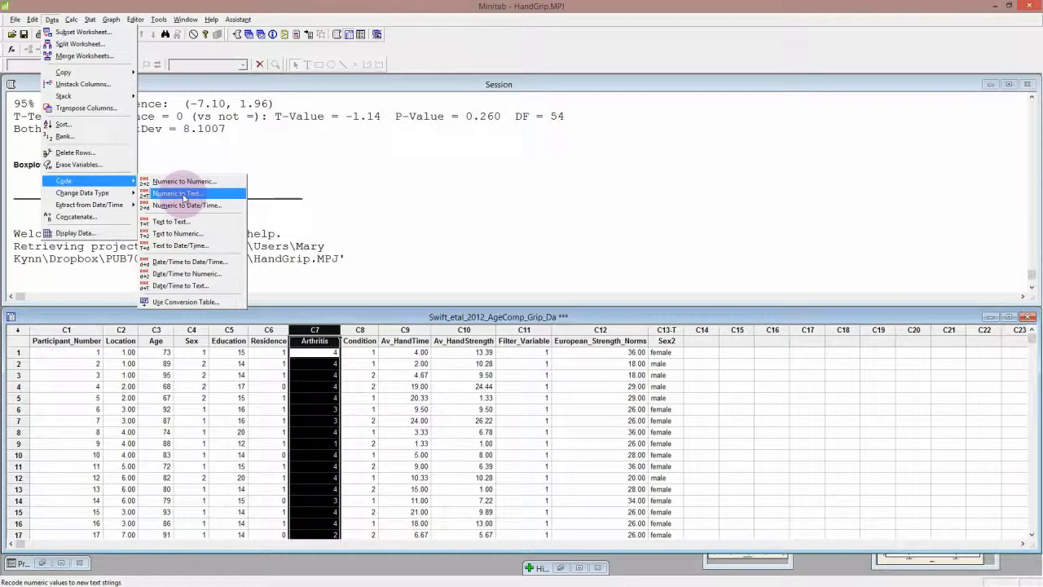
click(184, 194)
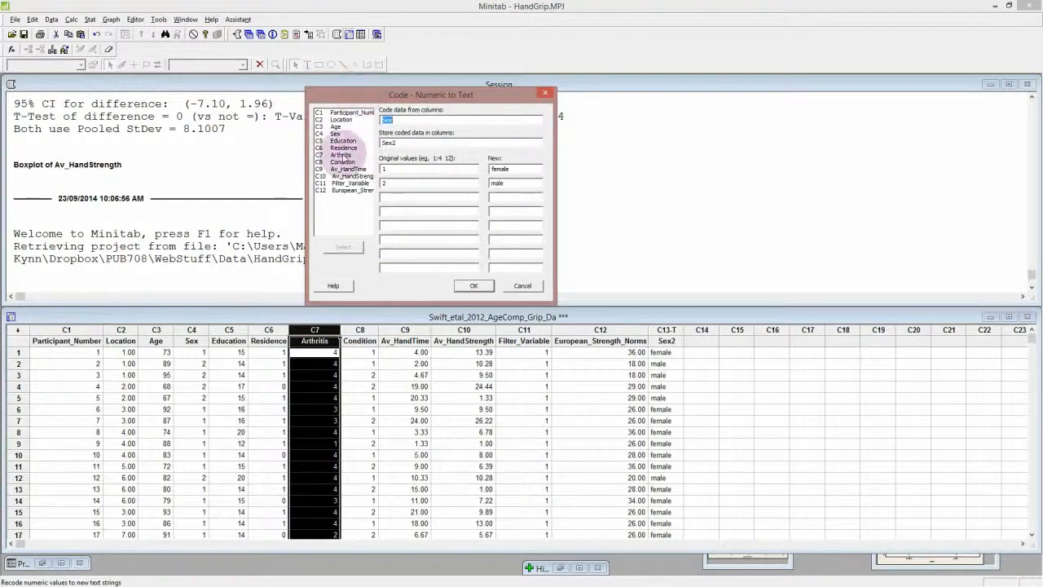
click(342, 154)
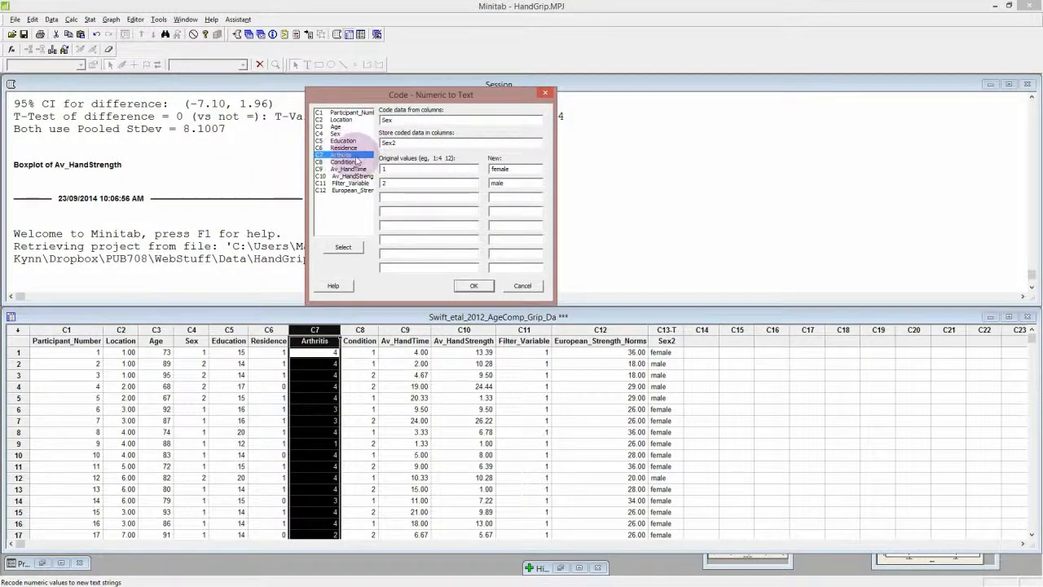
drag(402, 121, 363, 121)
key(BackSpace)
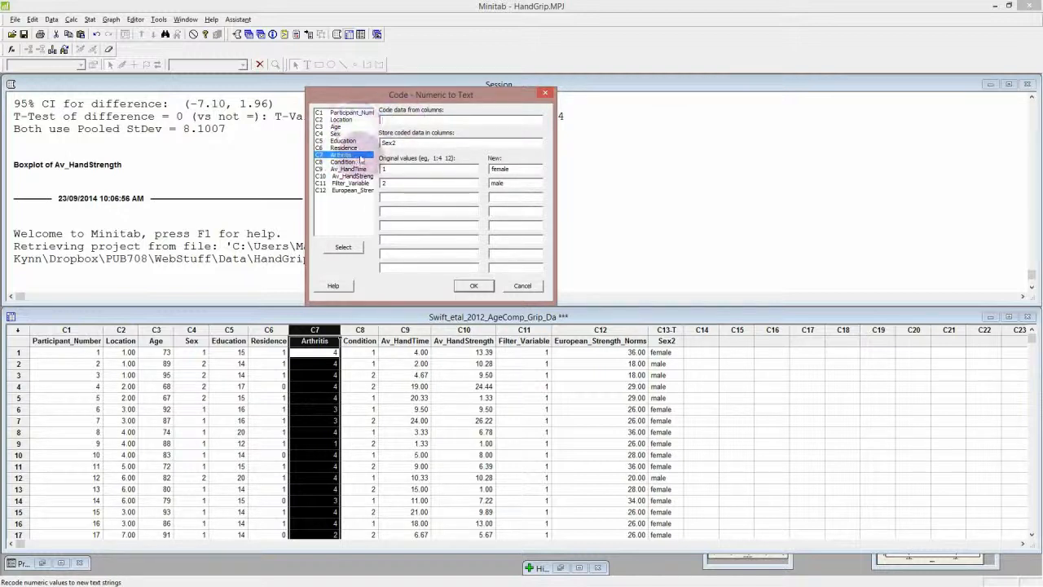
double_click(346, 154)
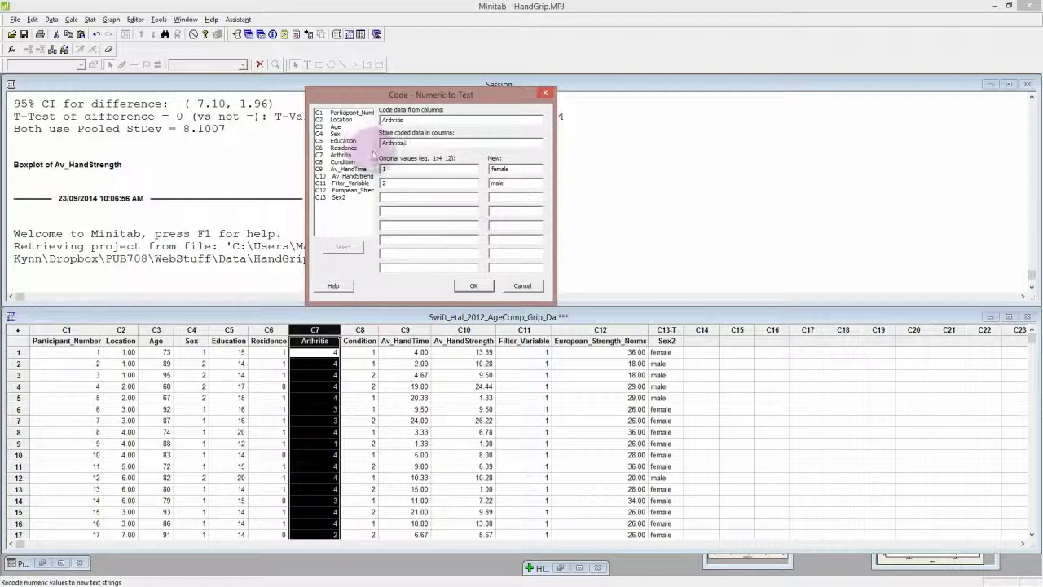
text(2)
Recode the Arthritis values 1 to 4 as severely, mildly, slightly and not at all, and apply the recode
click(391, 197)
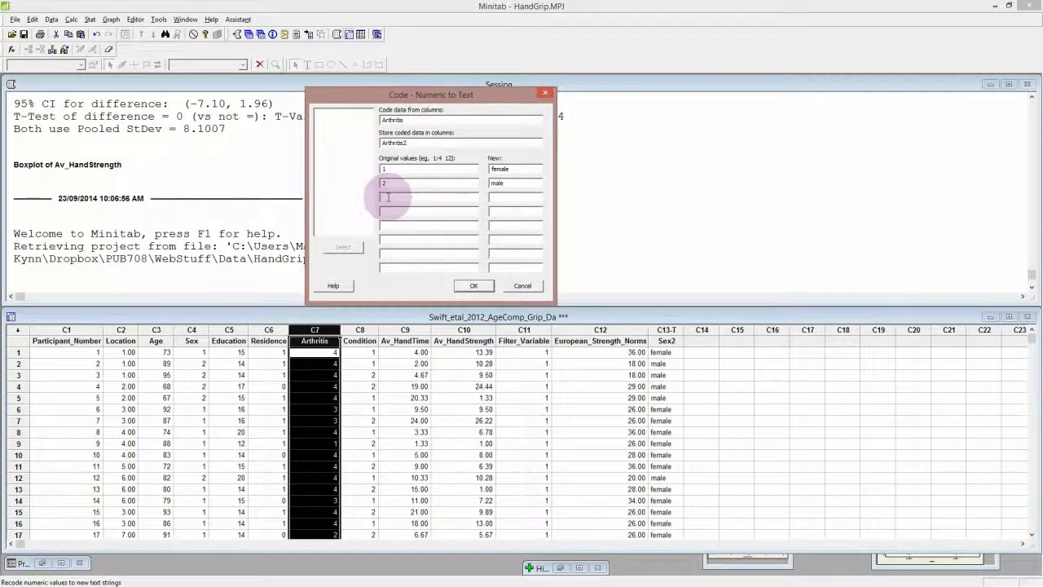
text(3)
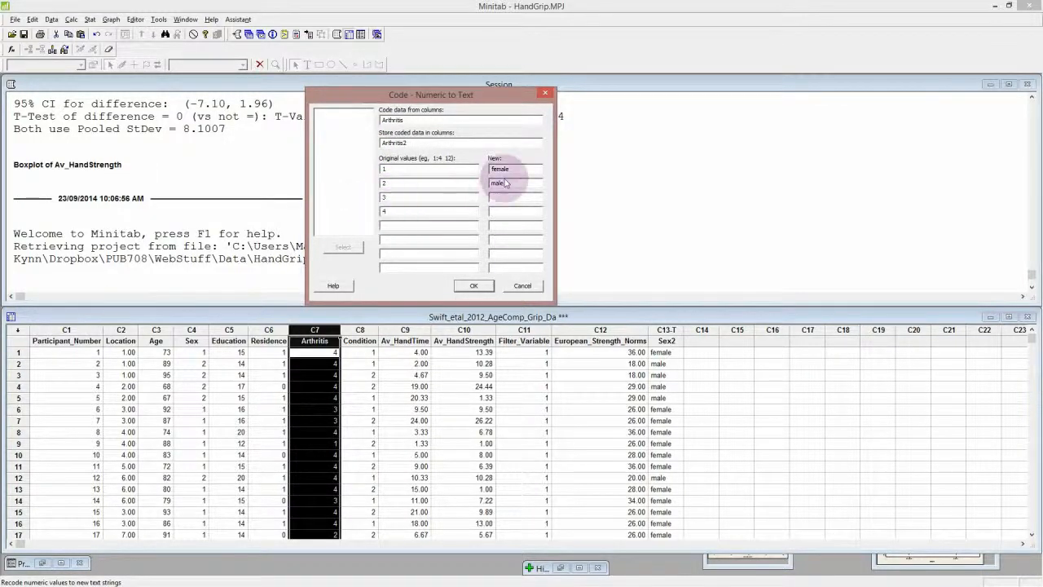
click(381, 211)
text(4)
double_click(506, 169)
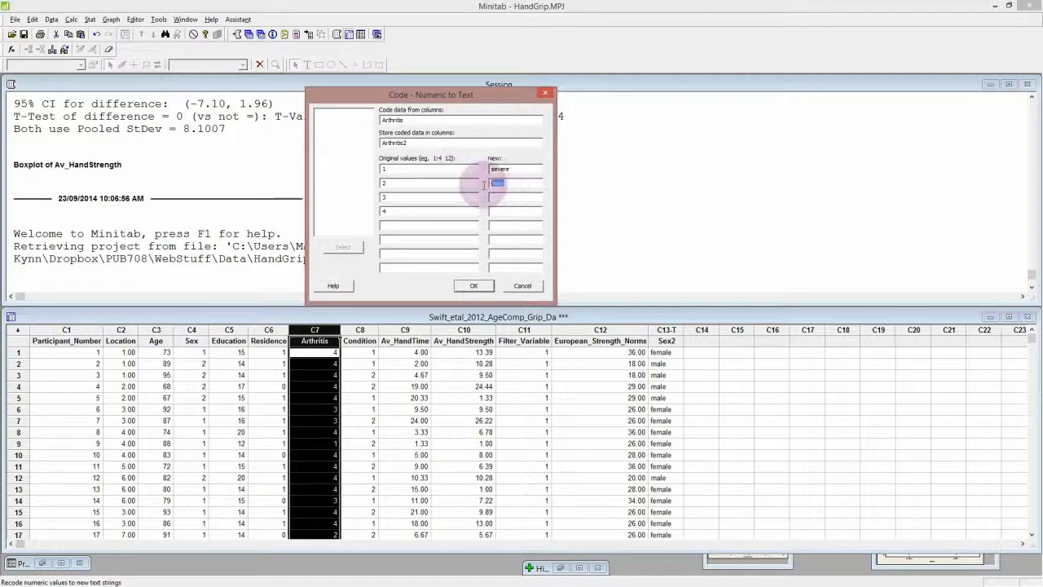
double_click(485, 184)
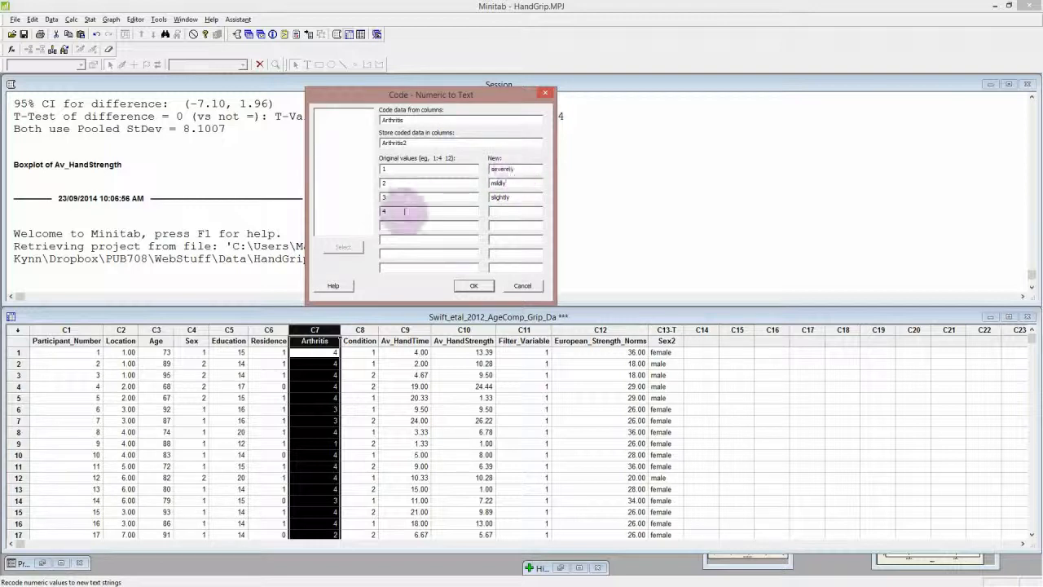
text(ly)
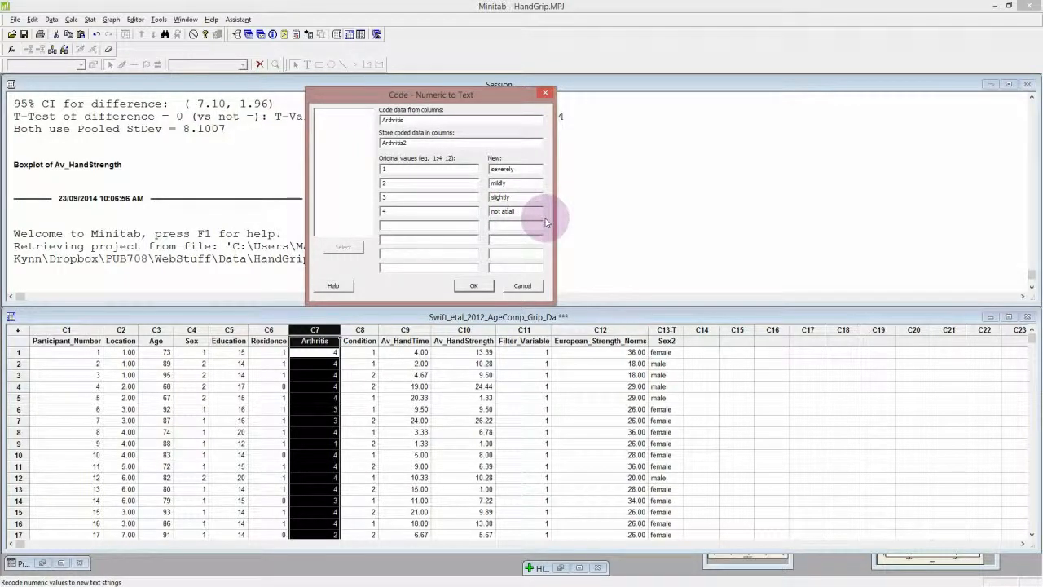
click(490, 286)
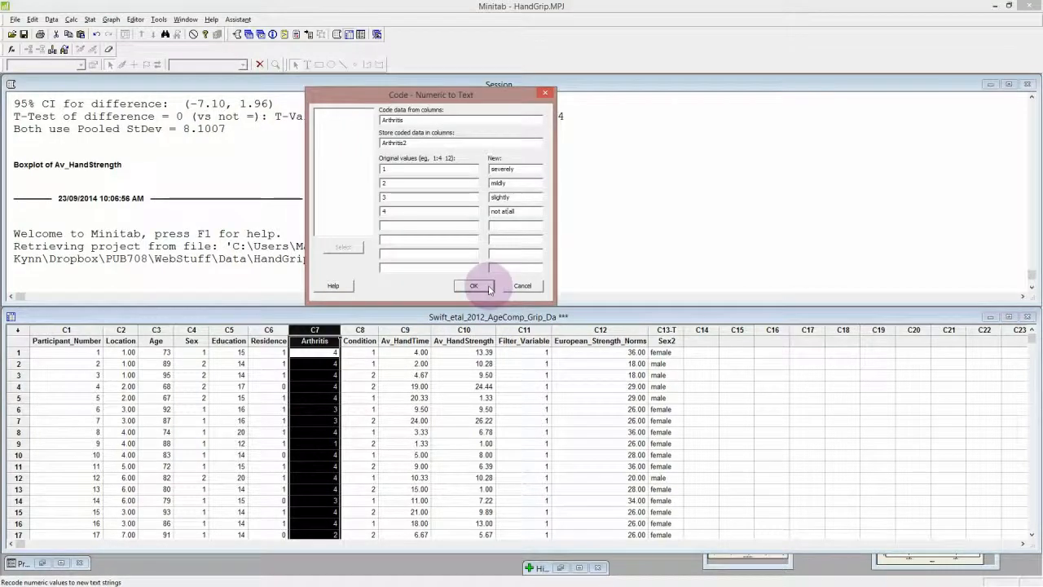
click(490, 286)
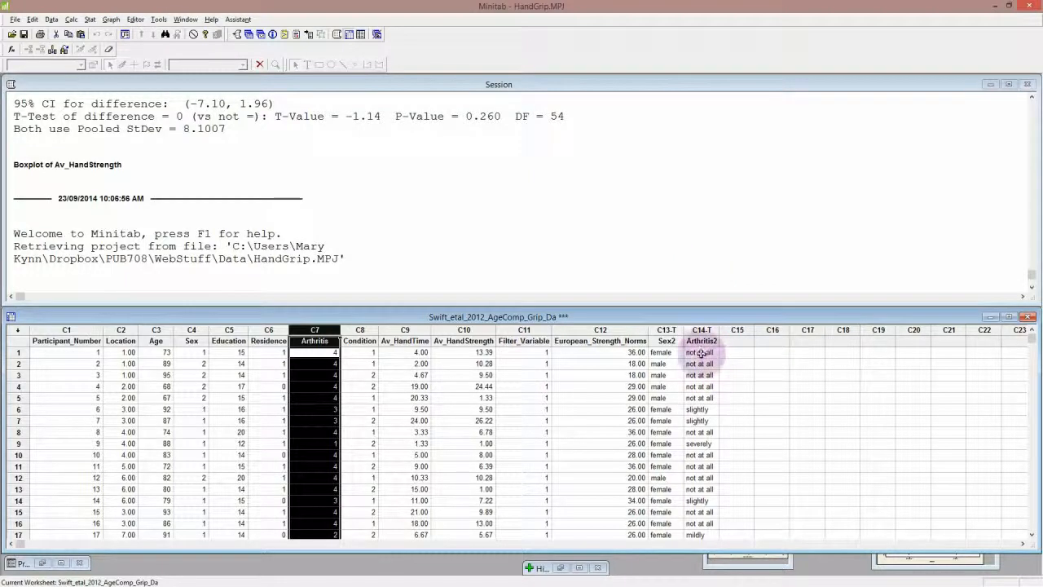
Create a one-Y grouped boxplot of Av_HandStrength by Arthritis2 and move its enlarged window up over the session output
click(111, 19)
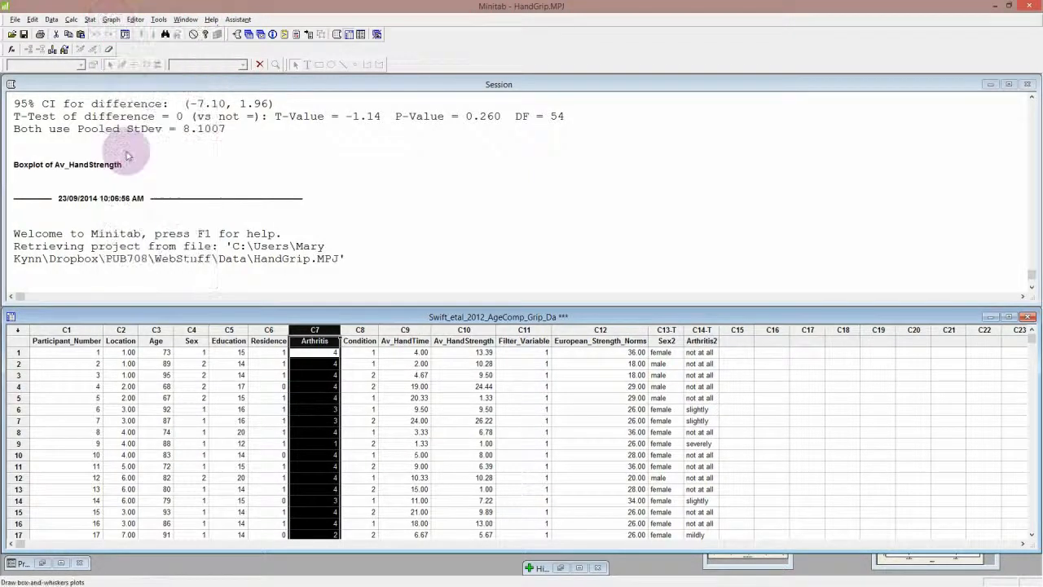
click(126, 148)
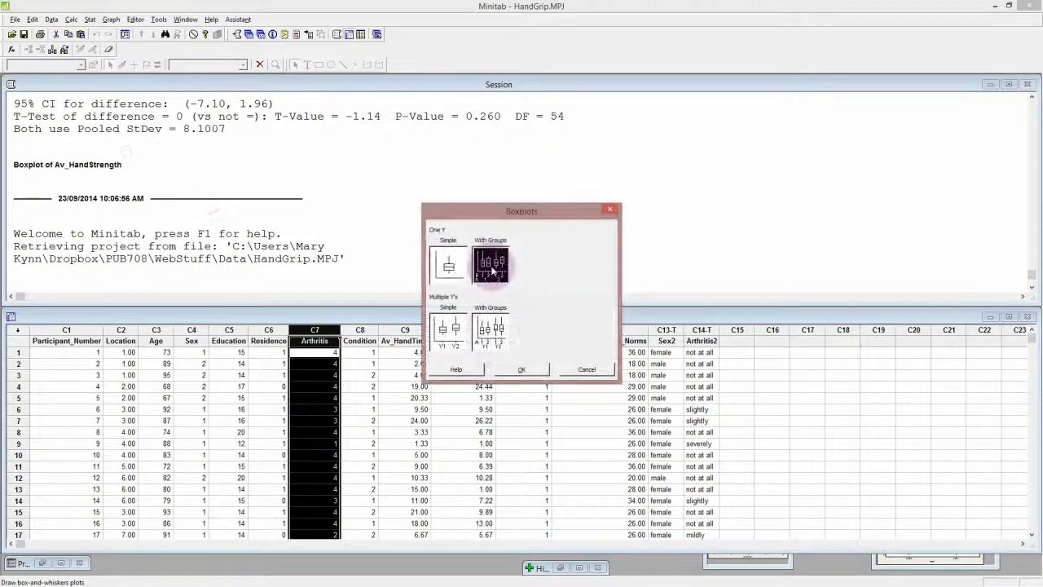
click(491, 265)
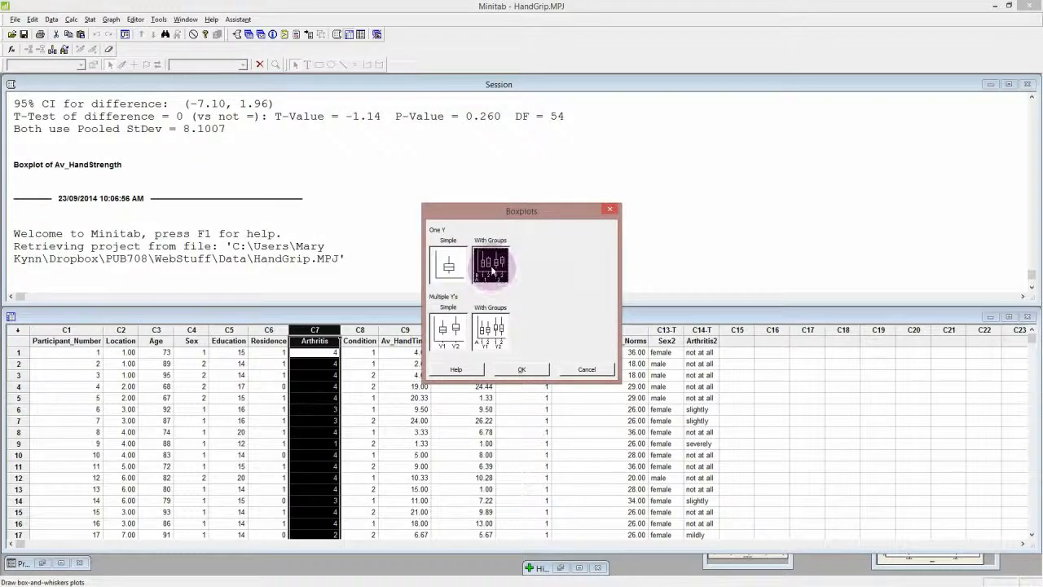
click(522, 369)
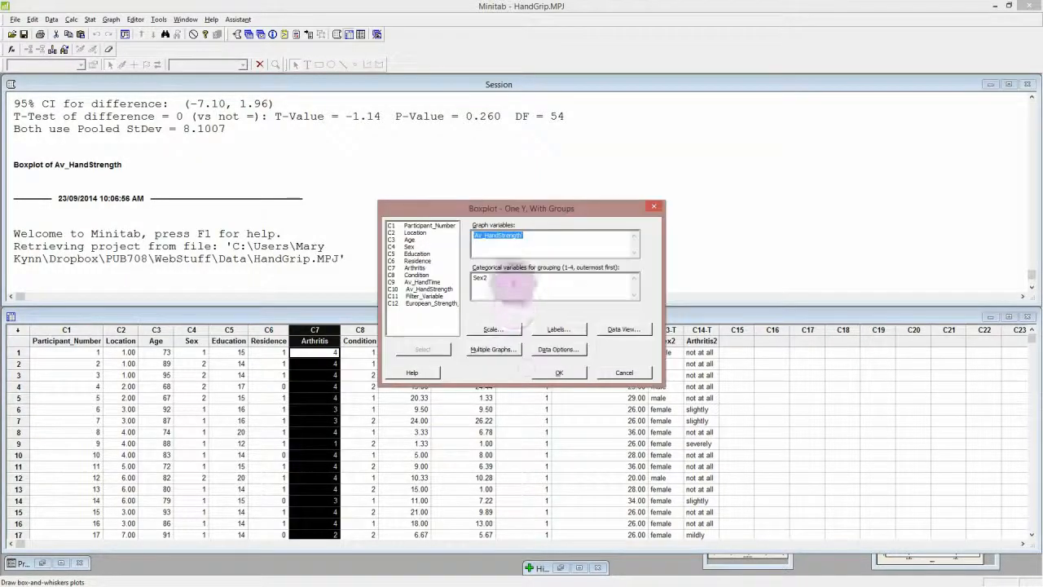
click(536, 236)
drag(499, 277, 460, 271)
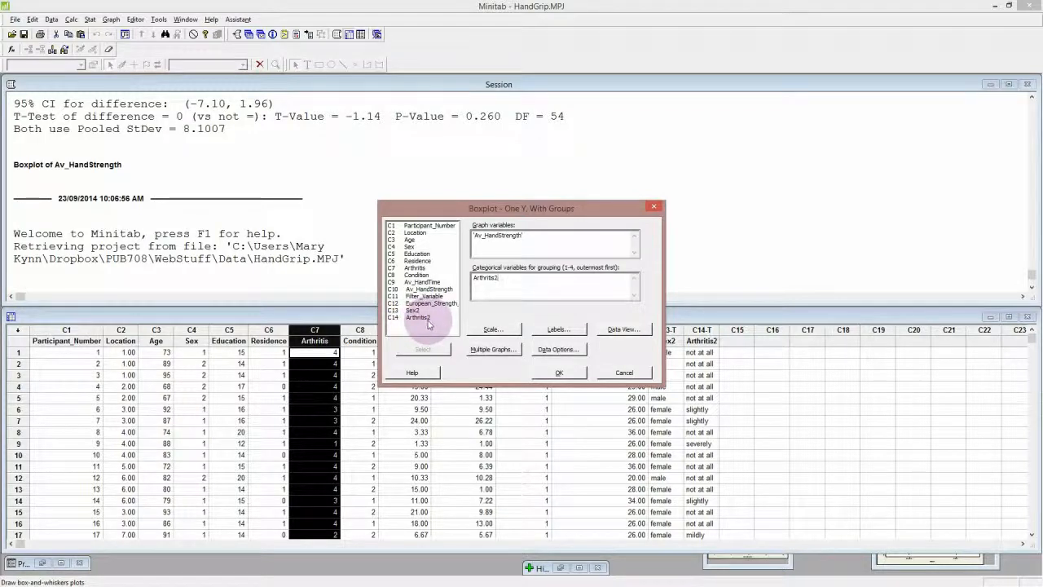
click(559, 373)
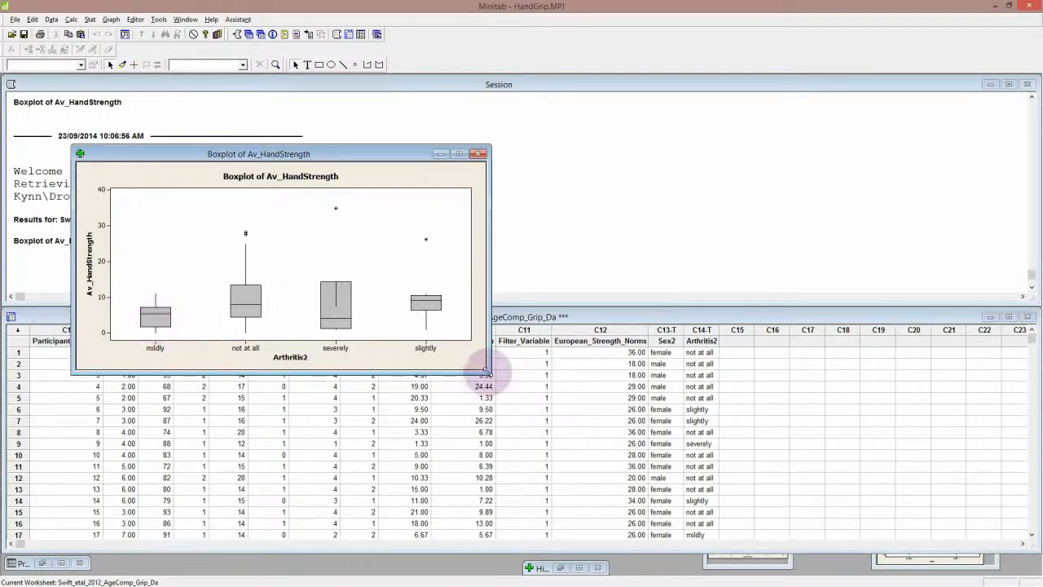
drag(489, 374, 506, 446)
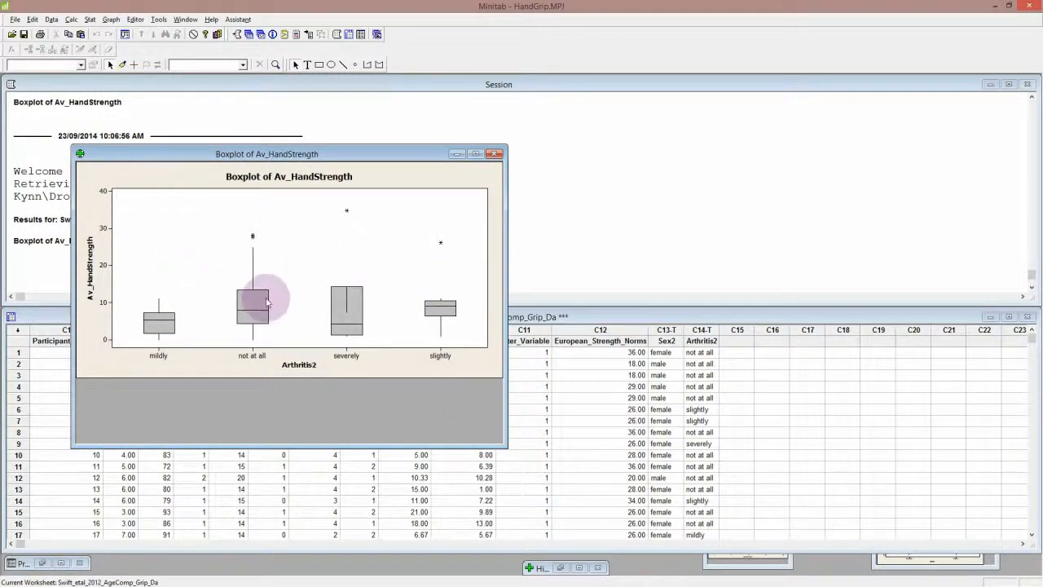
drag(338, 157, 366, 106)
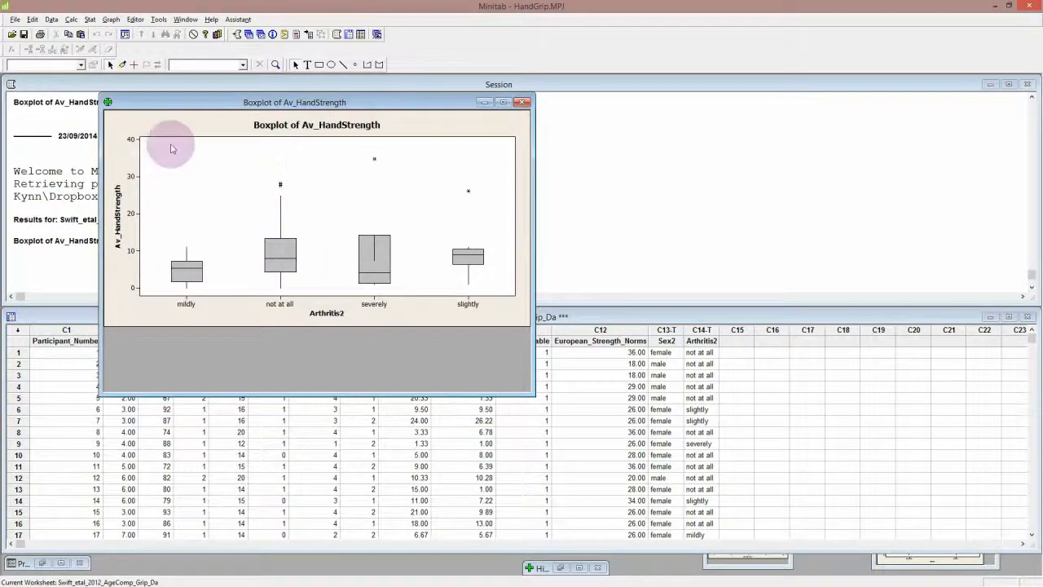
Select row 28 in the worksheet to inspect the outlier, and bring the boxplot back to the front with its window shortened
click(70, 435)
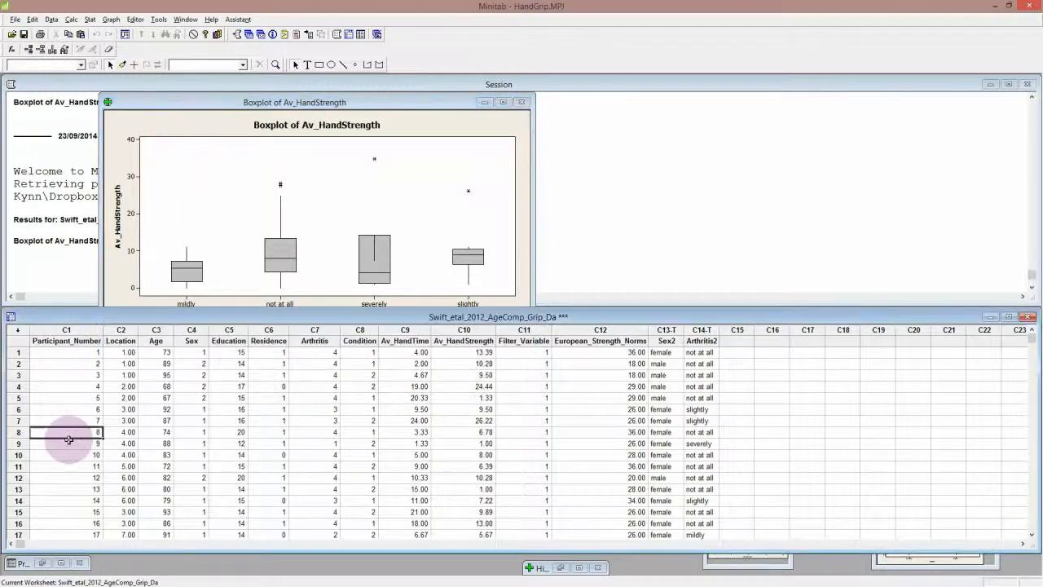
scroll(72, 443, down, 6)
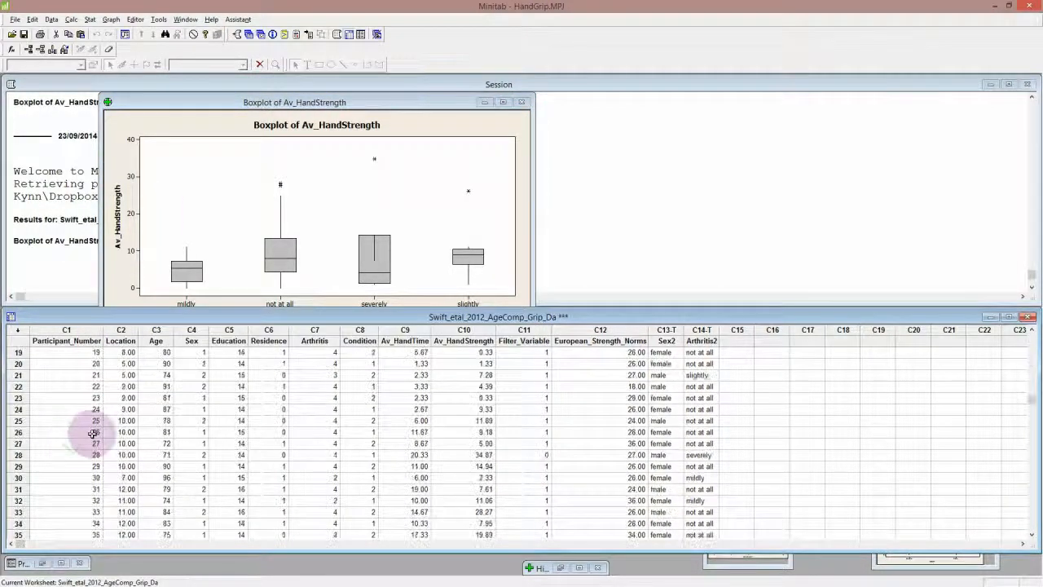
click(88, 454)
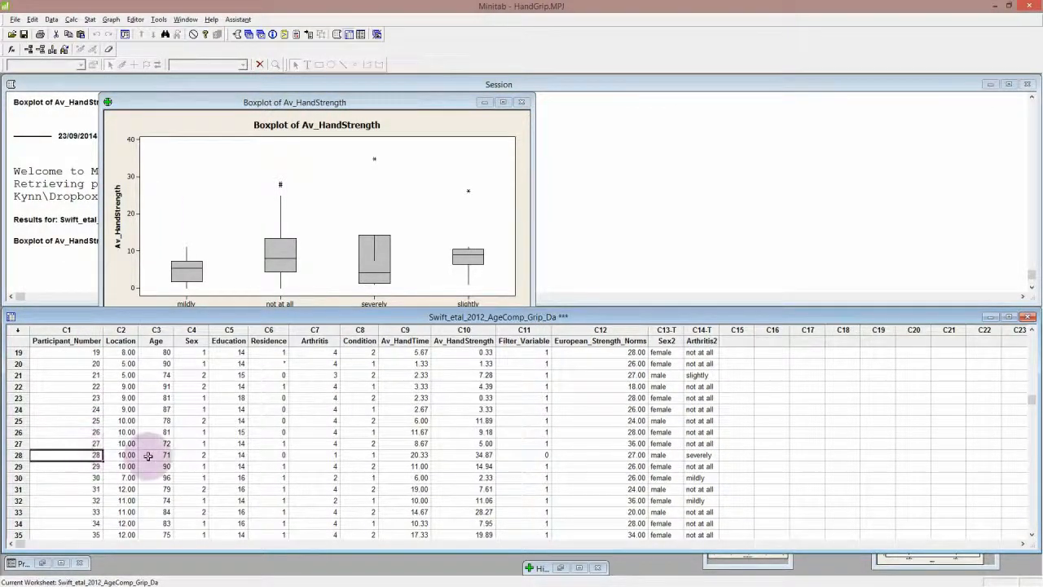
click(21, 455)
click(18, 454)
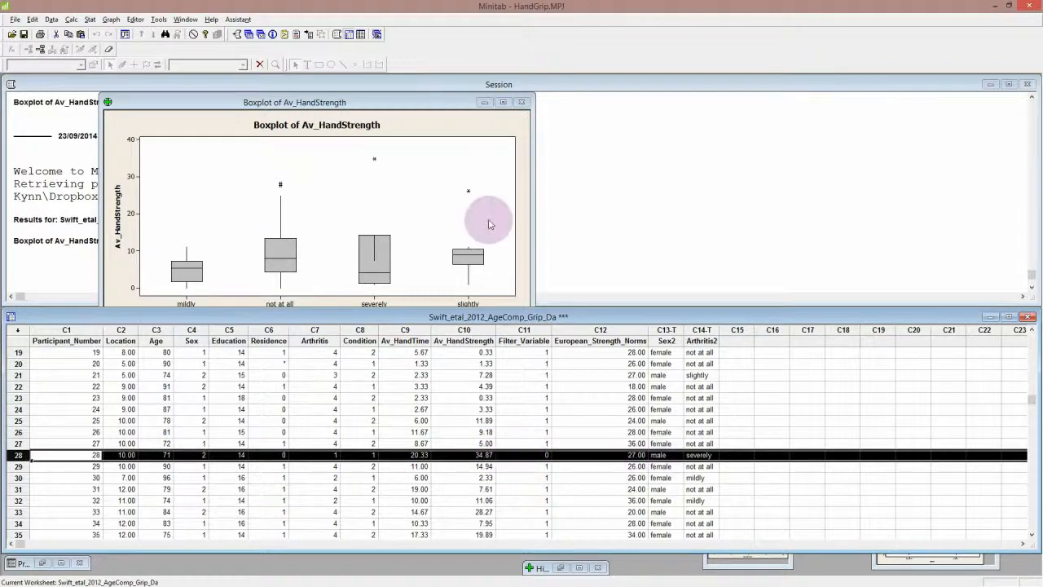
click(435, 121)
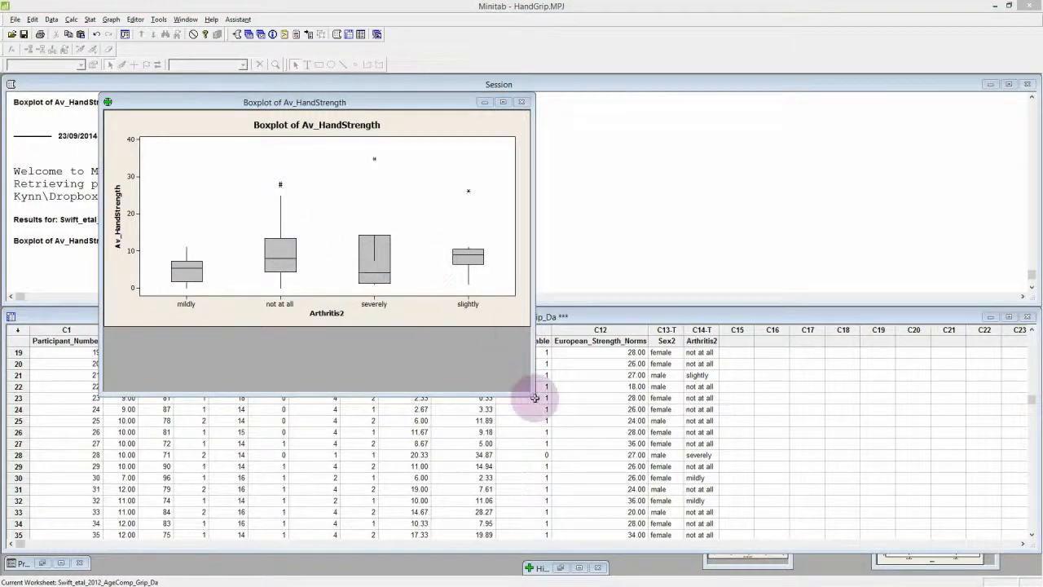
drag(511, 394, 545, 336)
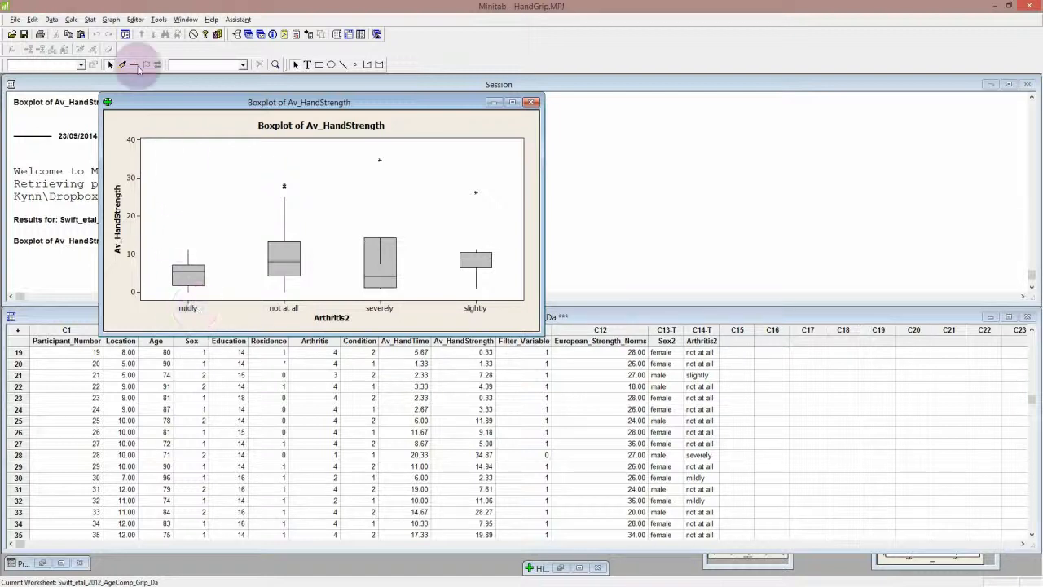
Recode Arthritis into Arthritis2 again with the numbered labels 1 severely, 2 mildly, 3 slightly and 4 not at all
click(51, 19)
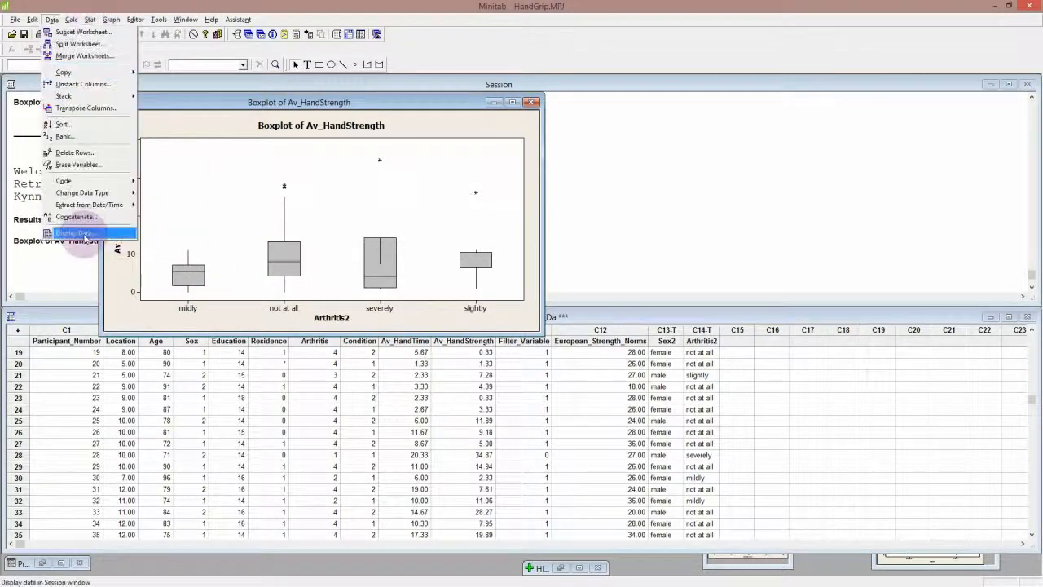
mouse_move(82, 180)
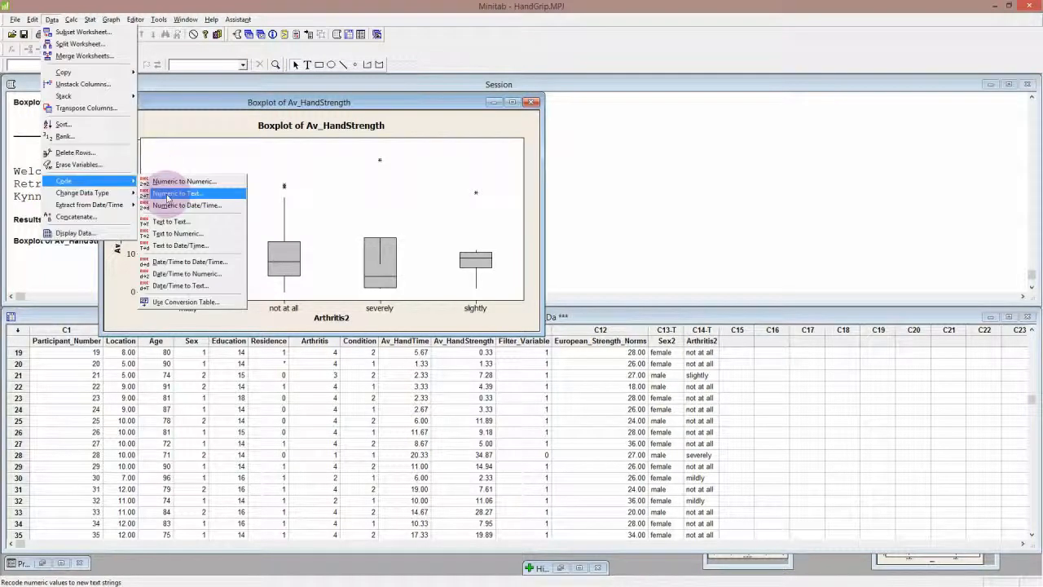
click(167, 198)
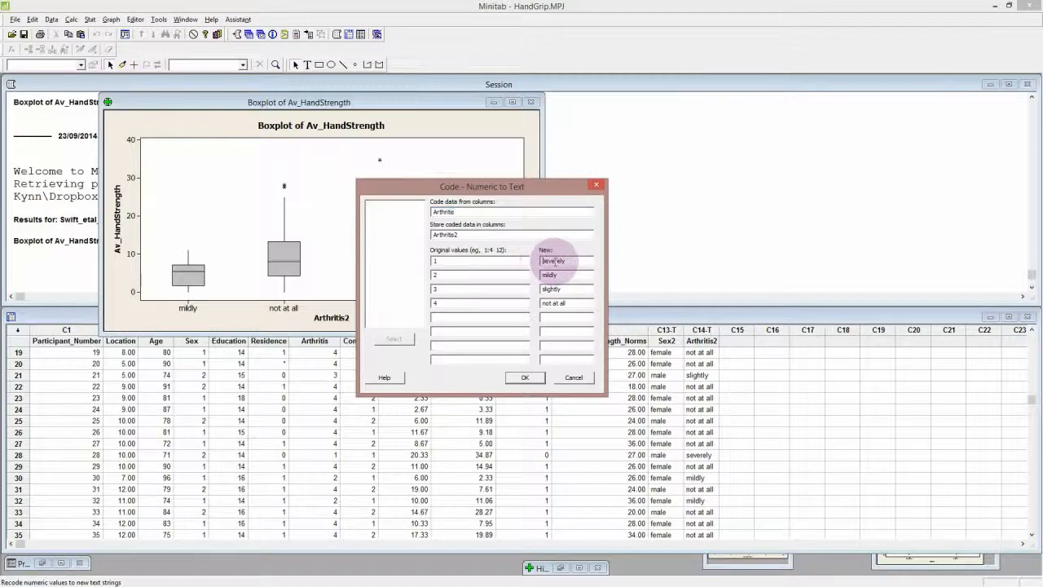
click(554, 261)
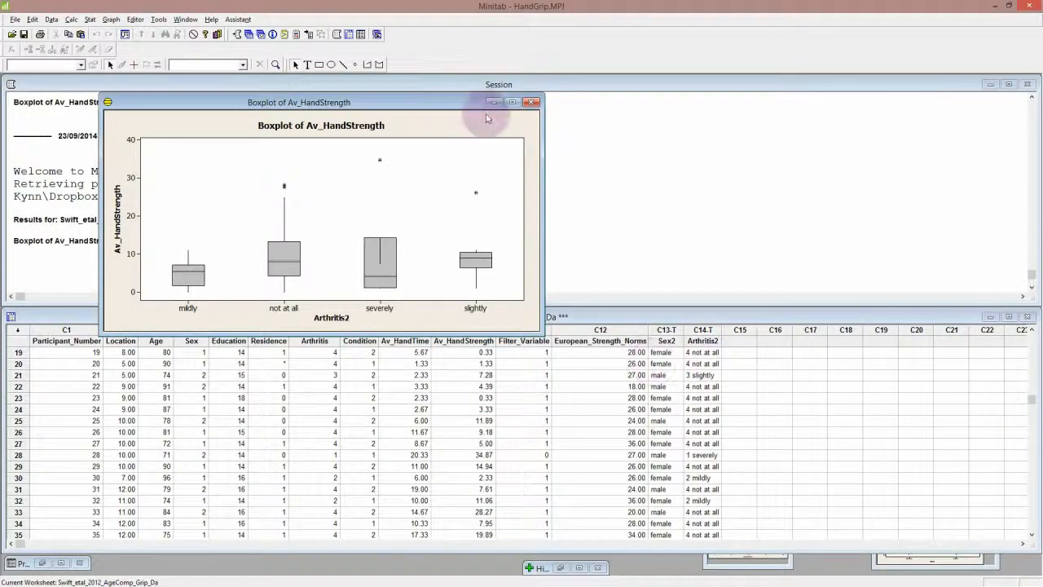
Discard the old boxplot without saving, and recreate the grouped boxplot of Av_HandStrength by Arthritis2, with its window moved clear of the session text
click(531, 102)
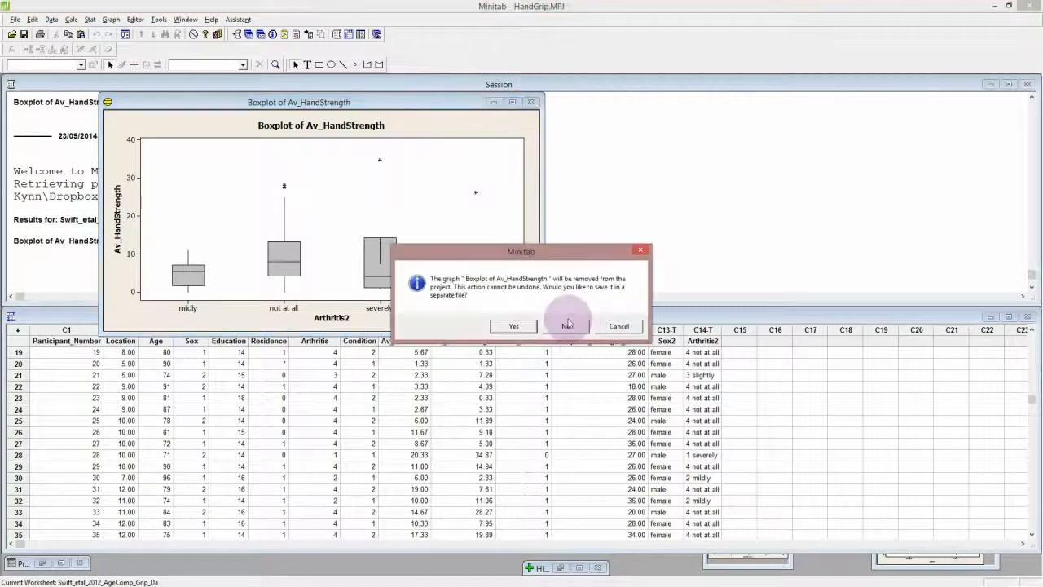
click(554, 327)
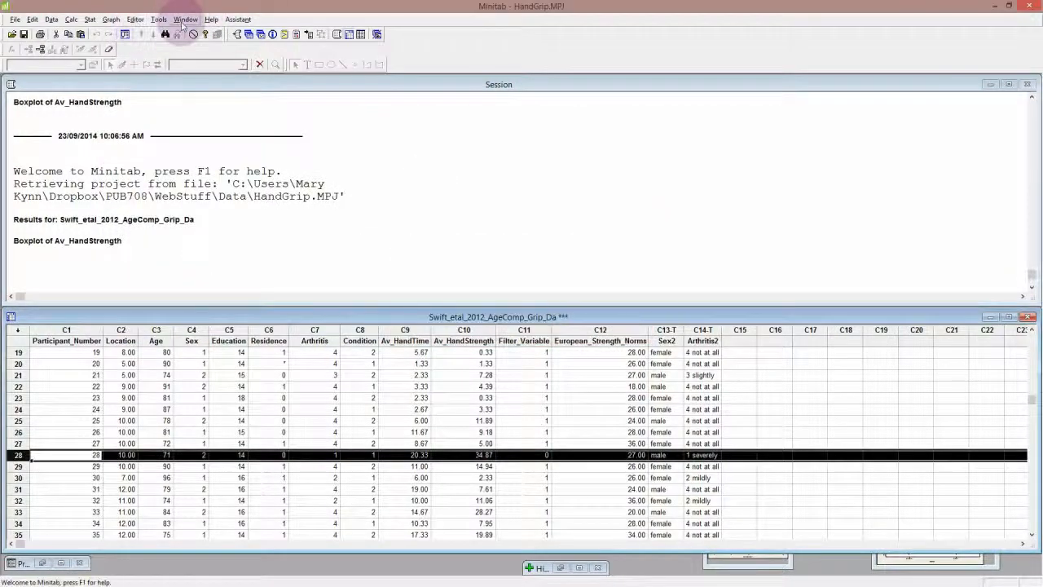
click(111, 19)
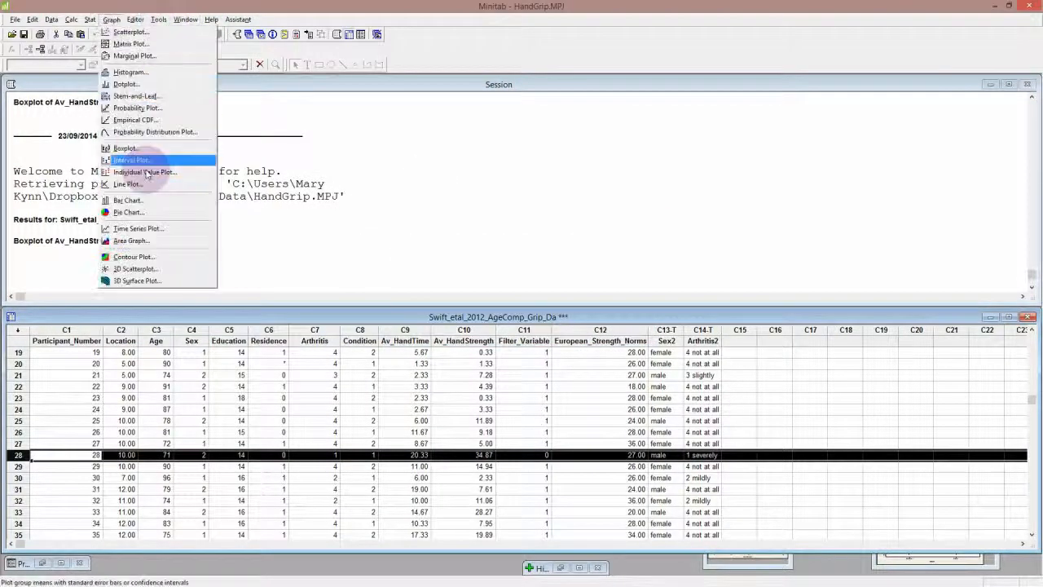
click(125, 148)
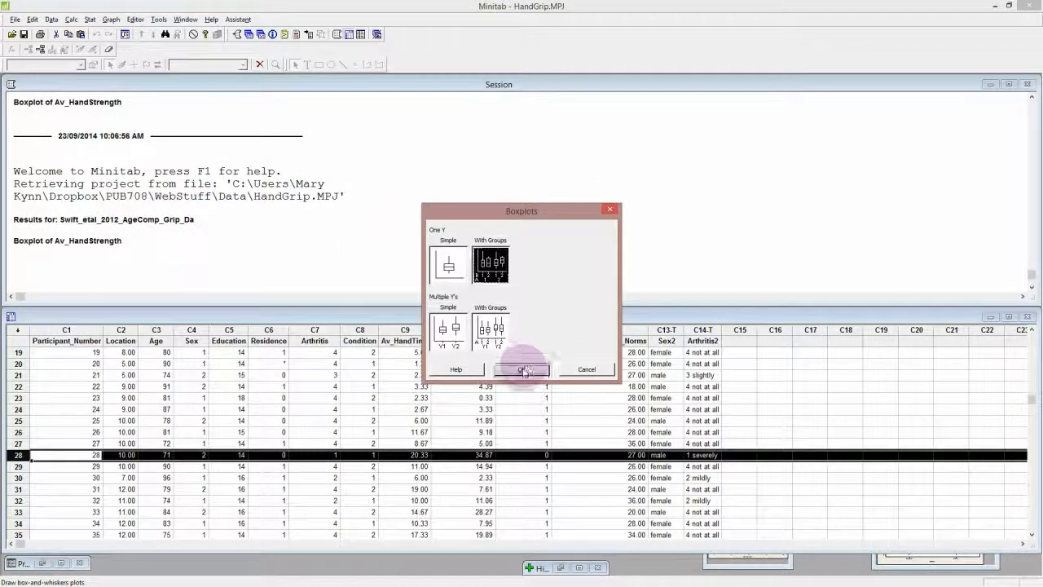
click(521, 369)
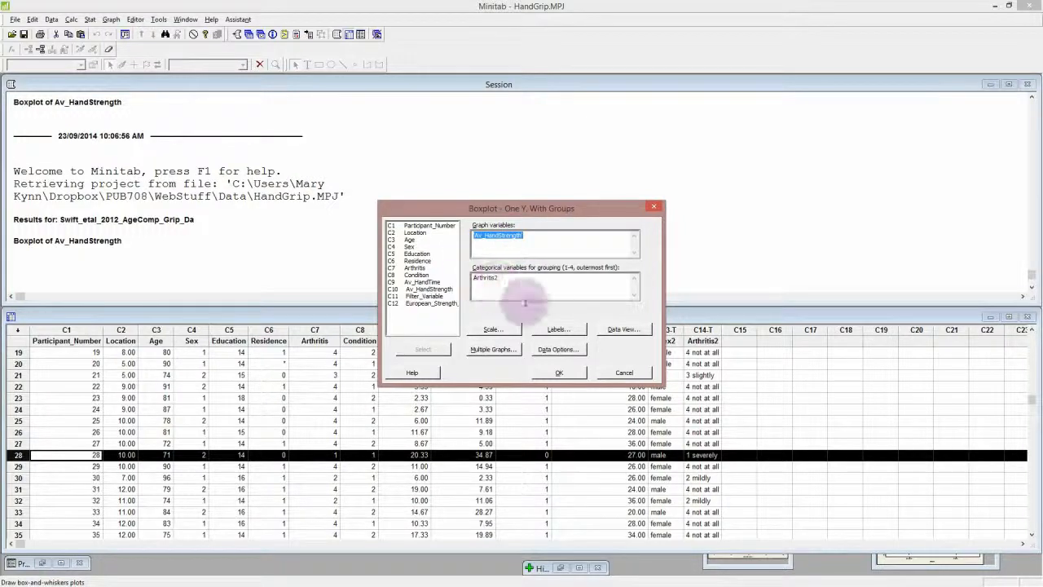
click(557, 373)
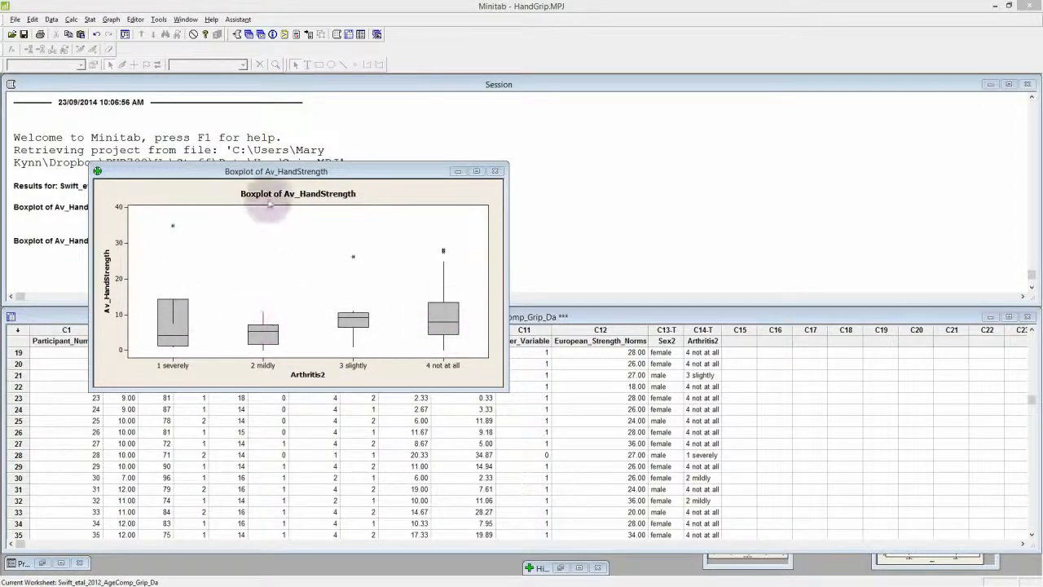
drag(225, 171, 608, 129)
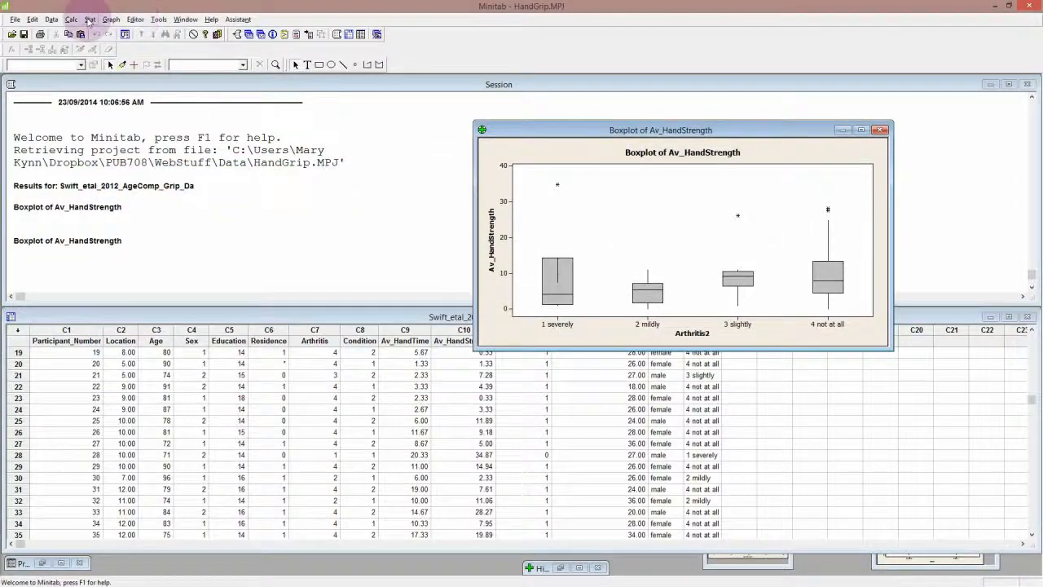
Set up a one-way ANOVA with Av_HandStrength as the response and Arthritis2 as the factor
click(90, 20)
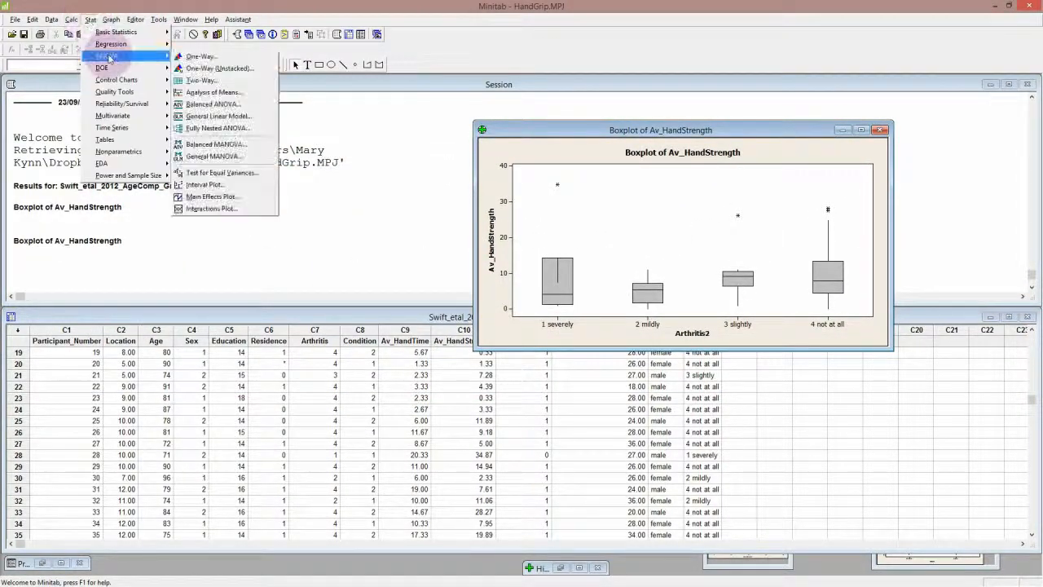
mouse_move(106, 56)
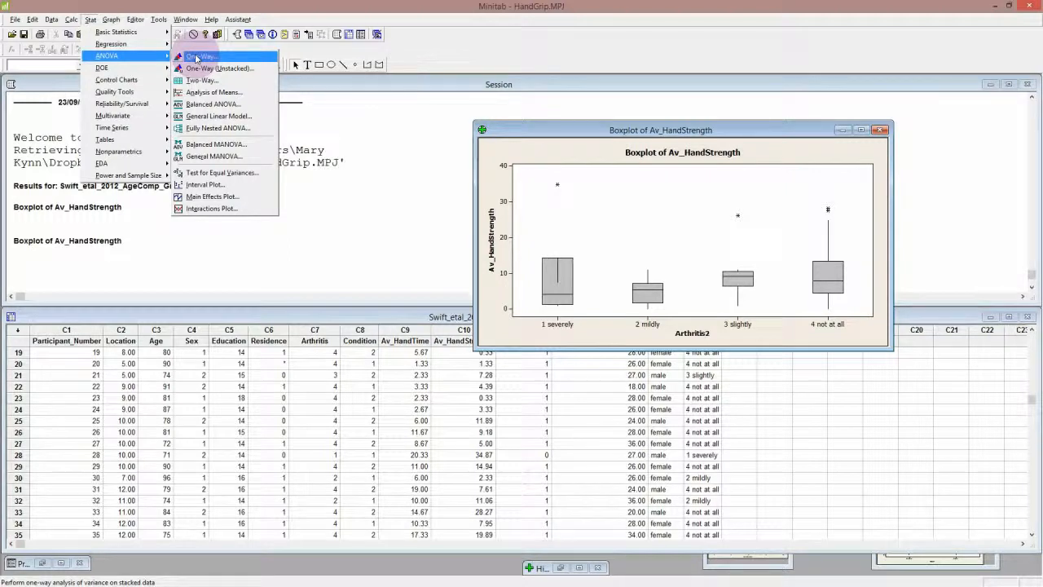
click(384, 215)
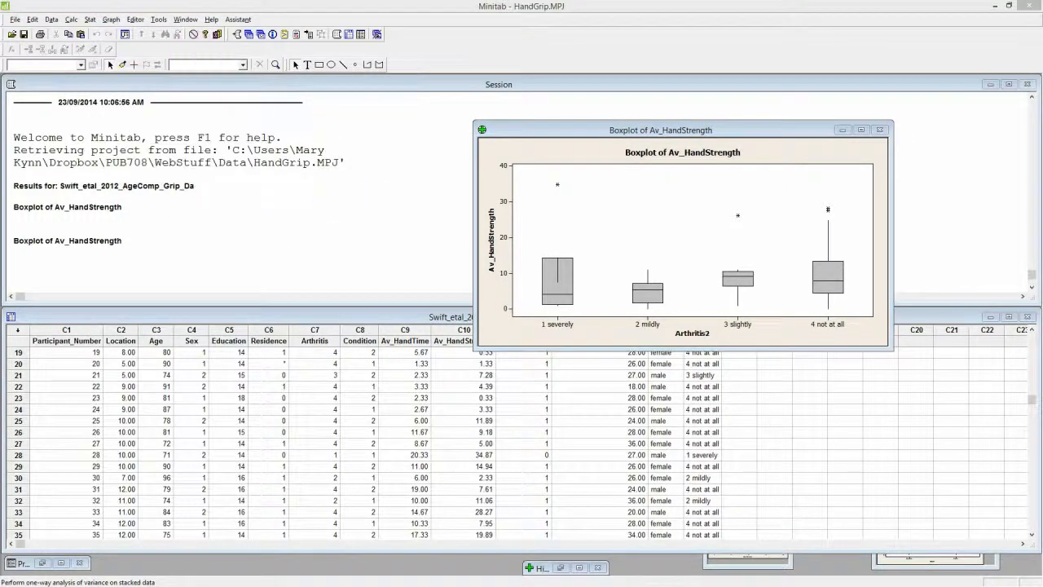
drag(277, 222, 382, 96)
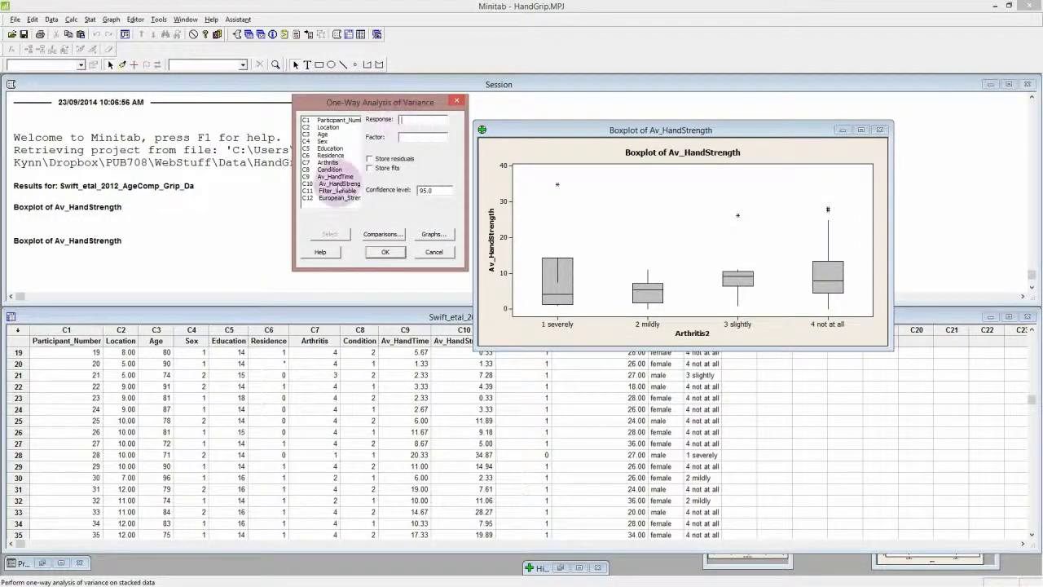
double_click(339, 184)
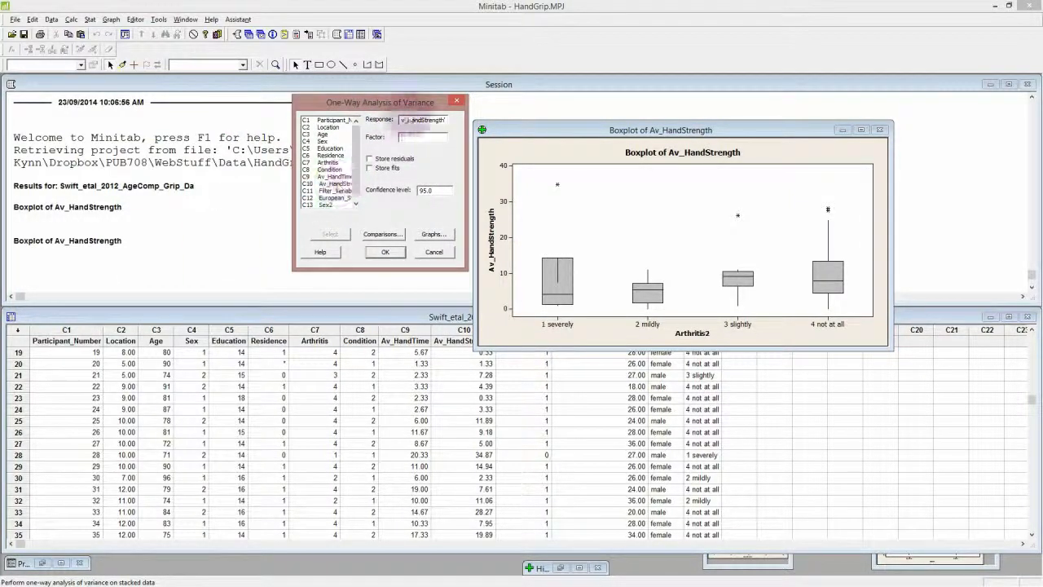
click(410, 137)
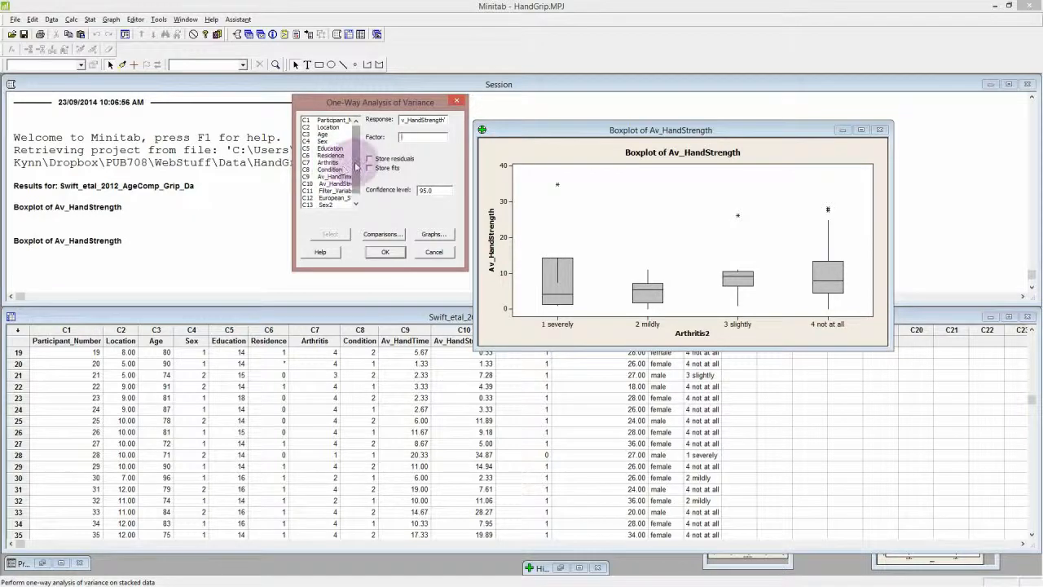
scroll(360, 163, down, 1)
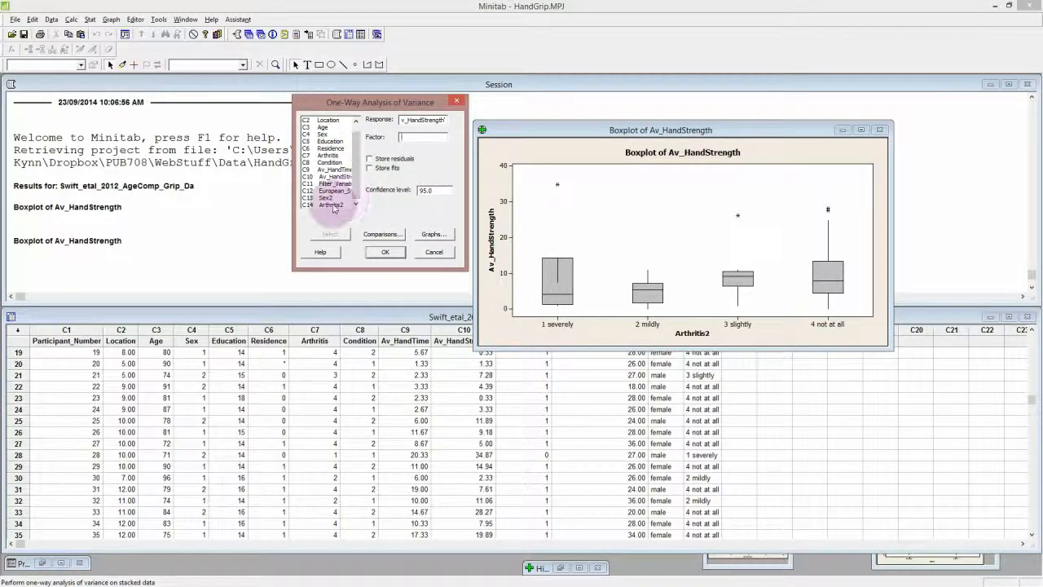
double_click(332, 206)
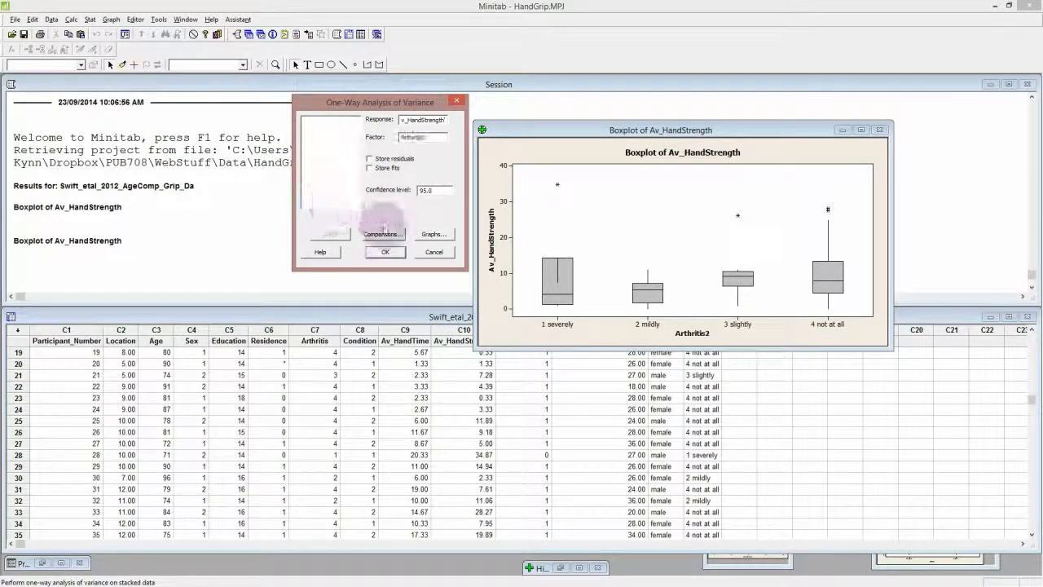
Add Tukey's multiple comparisons with a family error rate of 5 to the one-way ANOVA
click(382, 237)
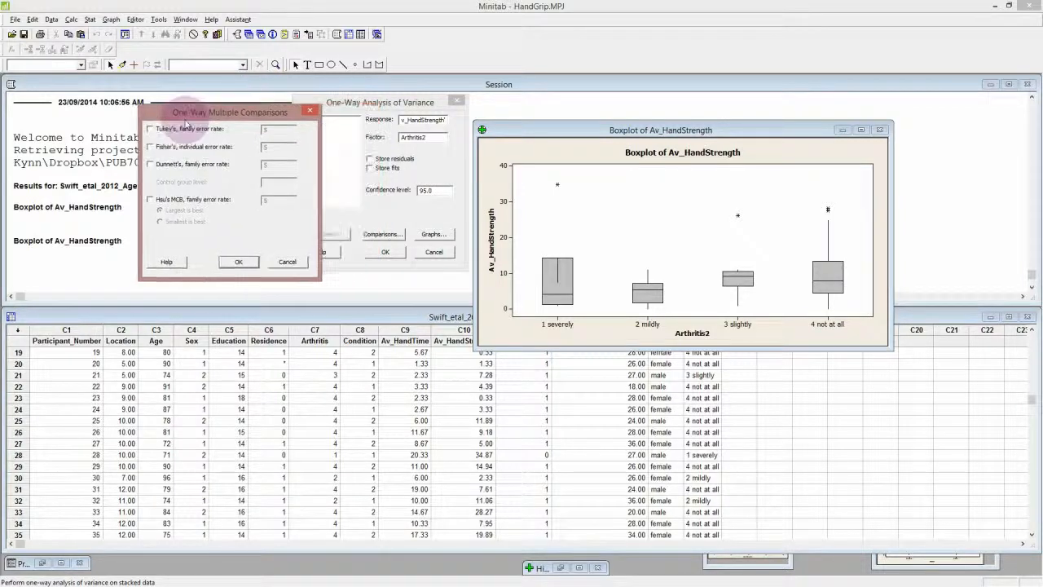
drag(247, 107, 138, 156)
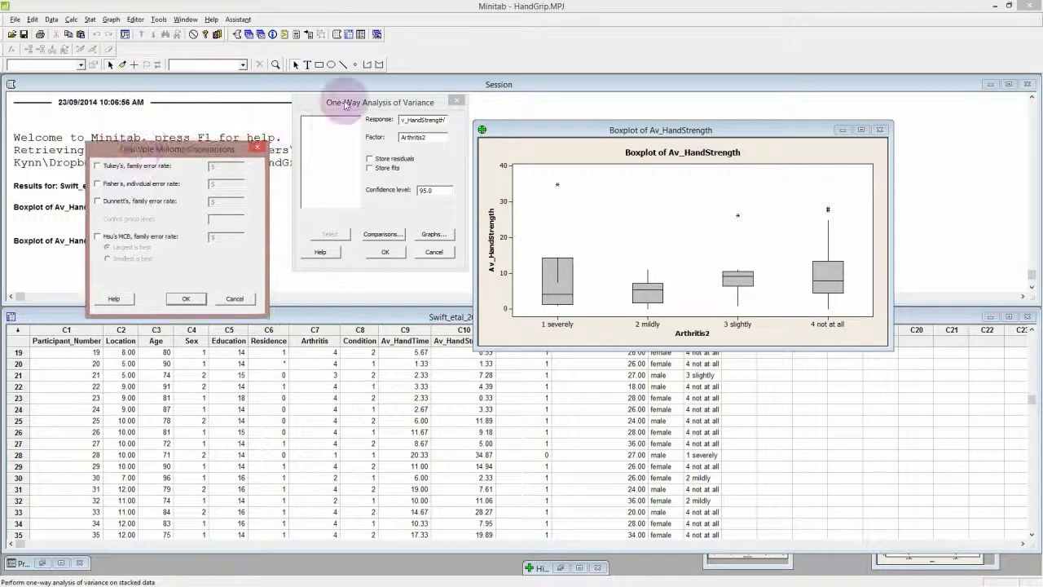
click(348, 102)
click(340, 107)
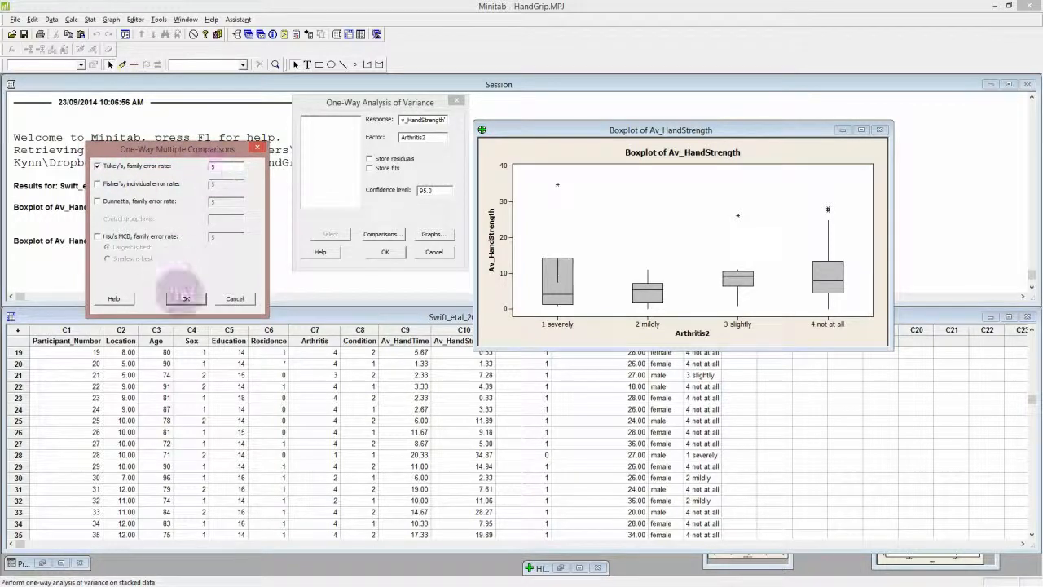
click(184, 298)
click(385, 234)
click(184, 298)
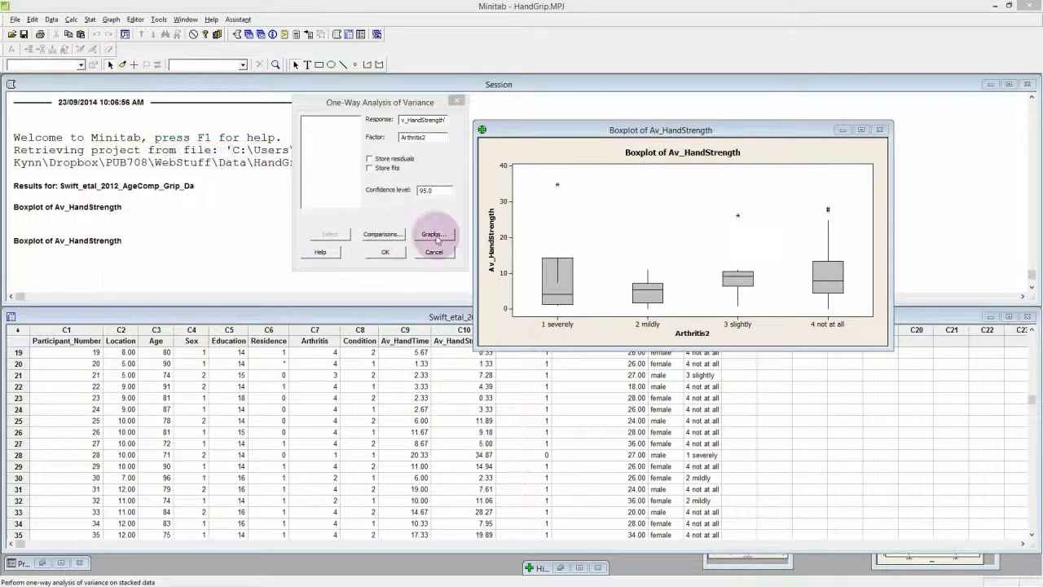
Check the ANOVA graph options without adding any plots, and run the one-way analysis of variance
click(435, 235)
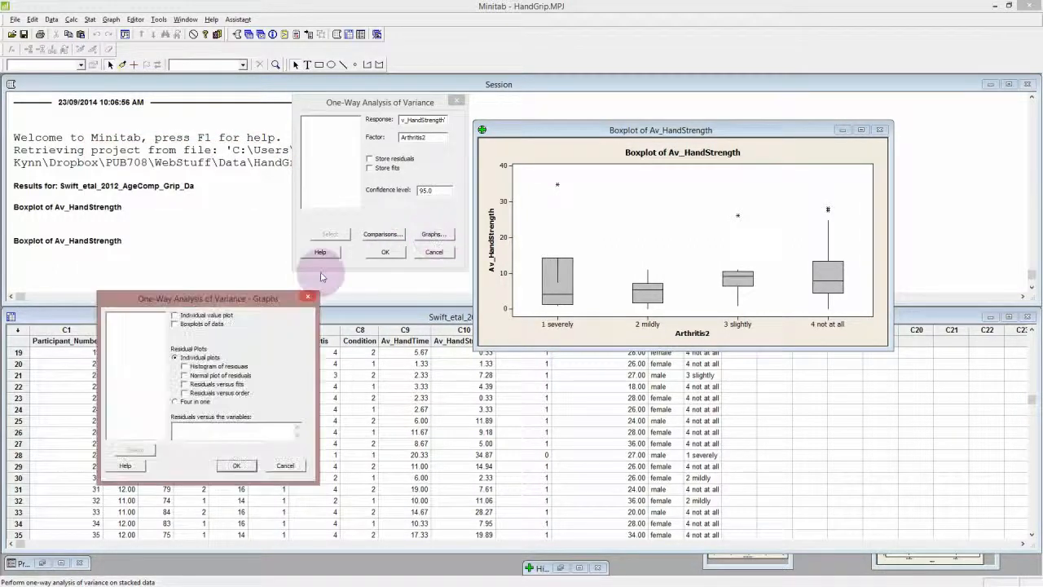
drag(386, 176, 306, 102)
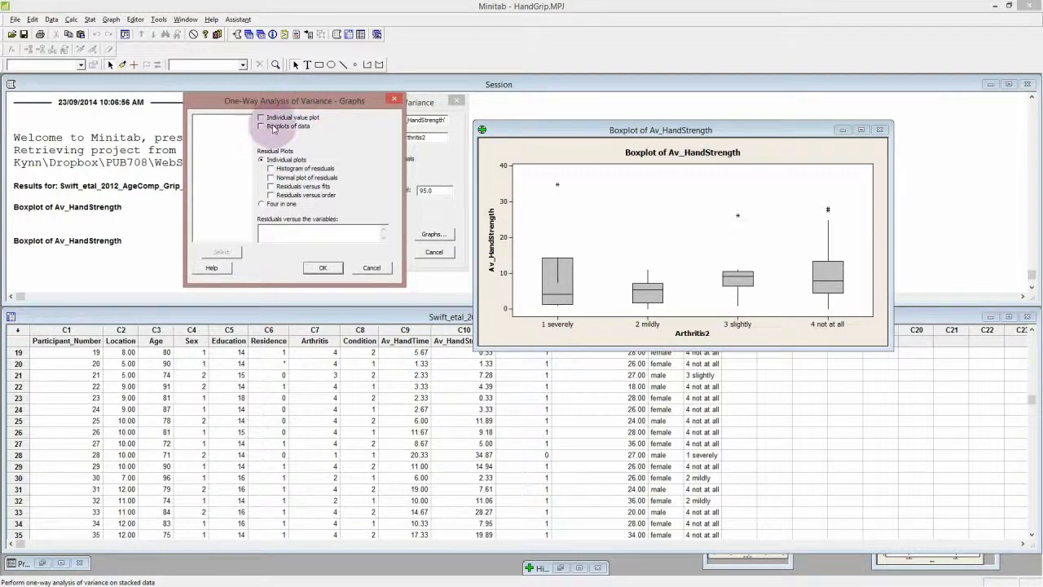
click(366, 267)
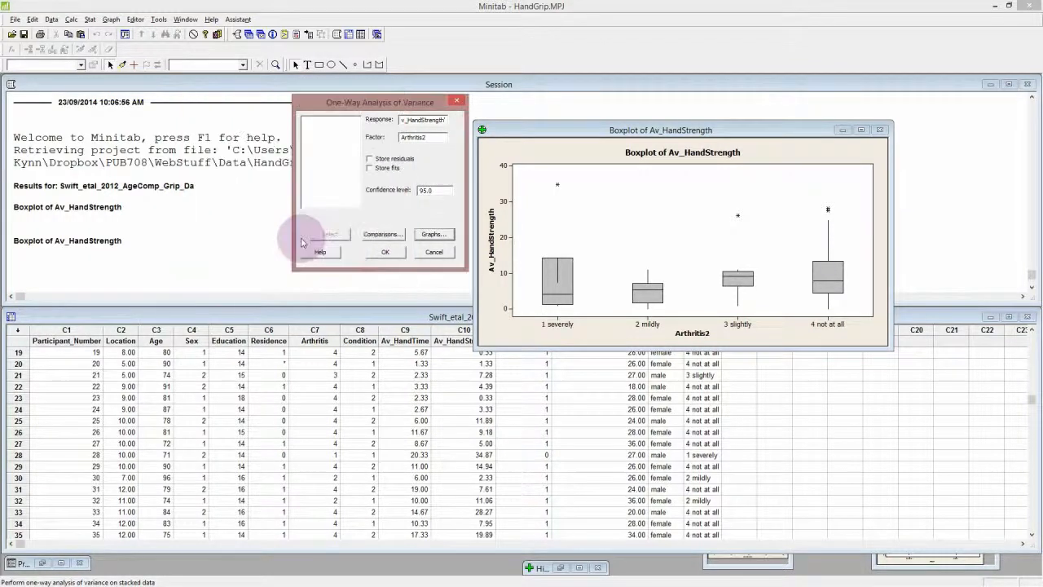
click(365, 253)
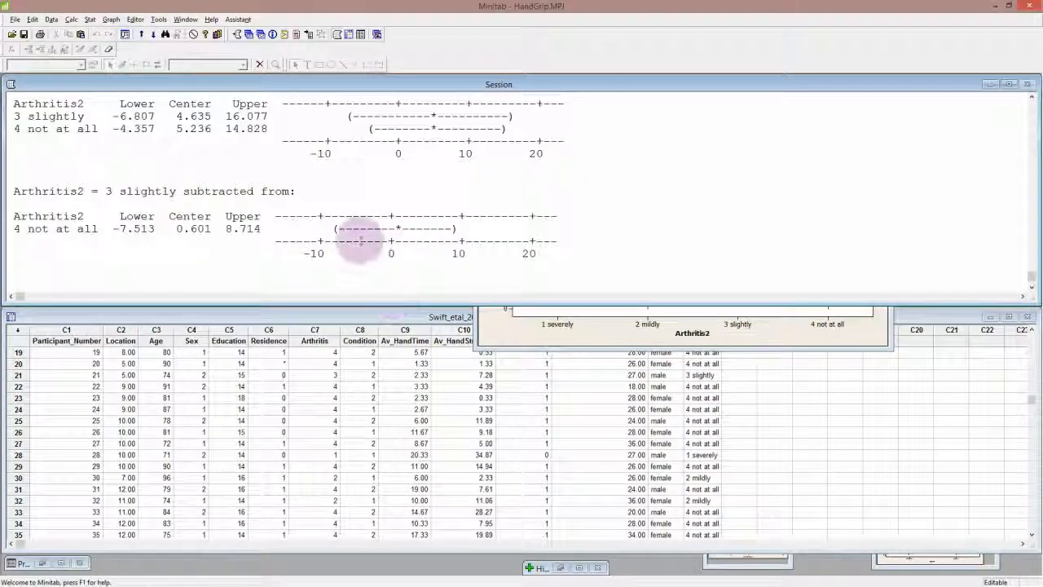
Enlarge the Session window and highlight the P value for Arthritis2 in the one-way ANOVA table
drag(384, 303, 396, 431)
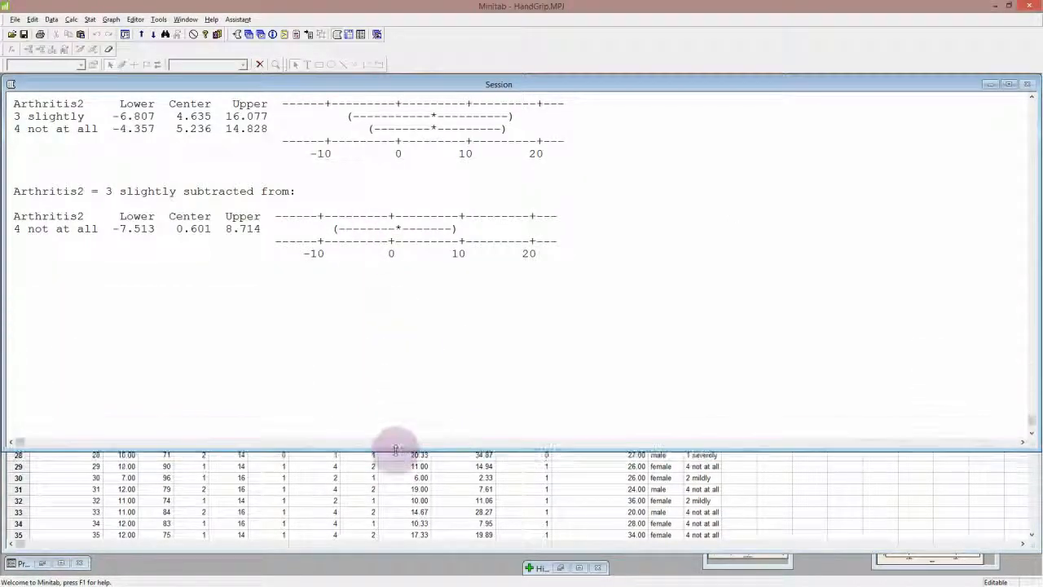
drag(396, 450, 397, 456)
scroll(407, 321, up, 6)
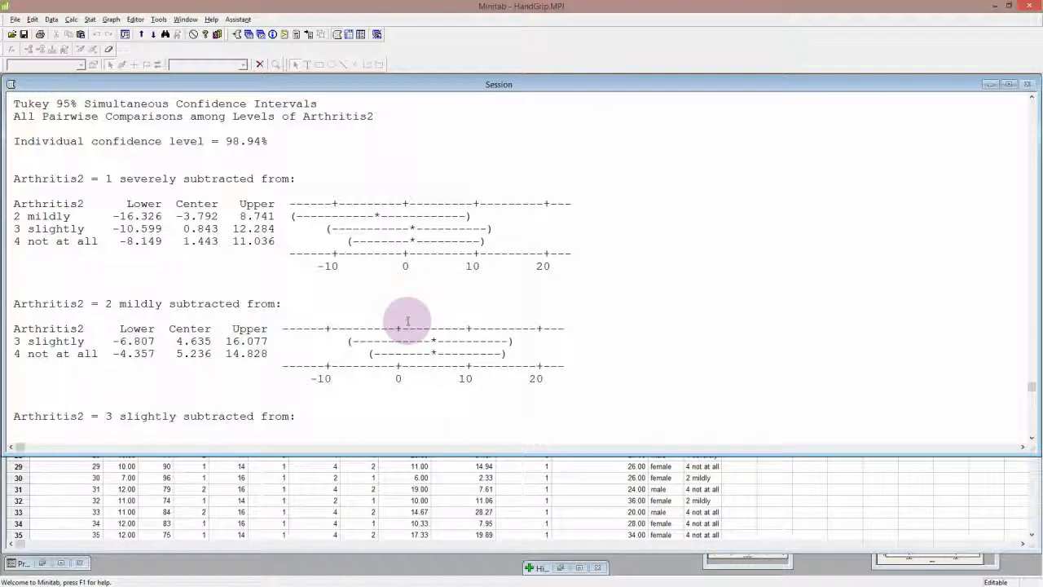
scroll(408, 321, down, 2)
scroll(407, 321, up, 6)
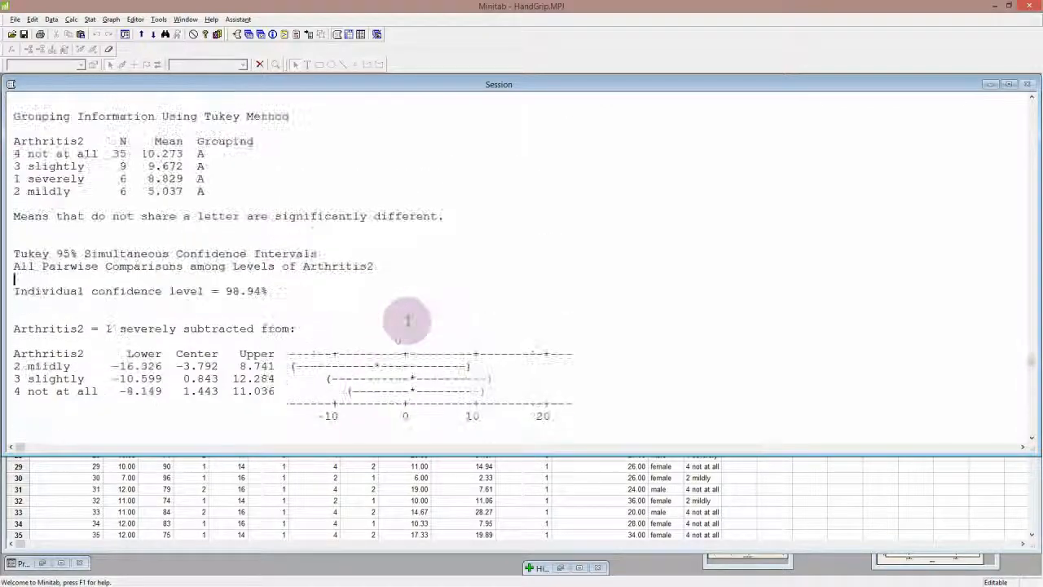
scroll(408, 321, down, 4)
scroll(408, 321, up, 7)
scroll(408, 321, down, 3)
scroll(408, 322, up, 8)
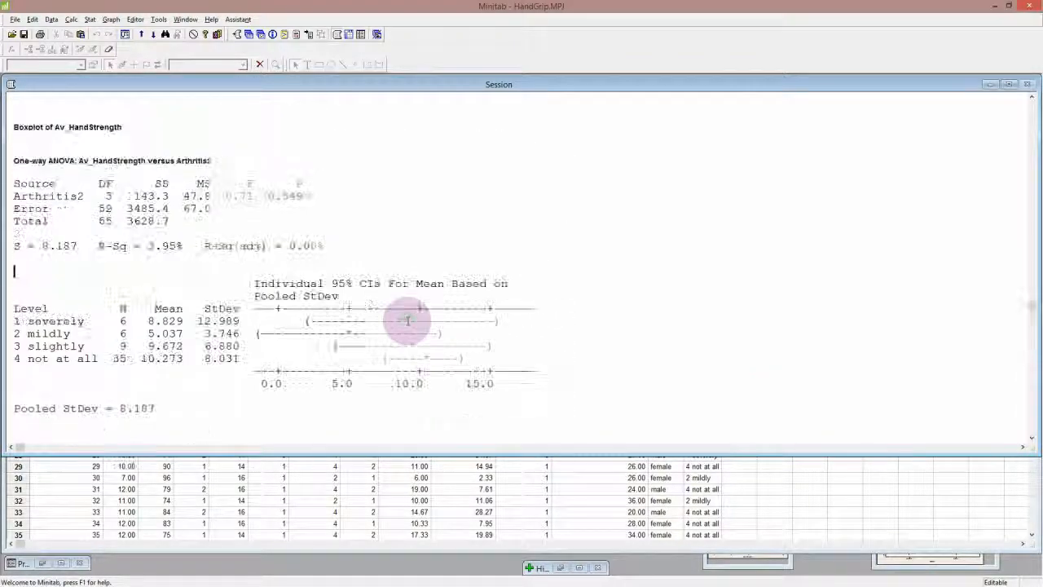
scroll(407, 321, down, 2)
scroll(407, 321, up, 2)
scroll(408, 321, up, 2)
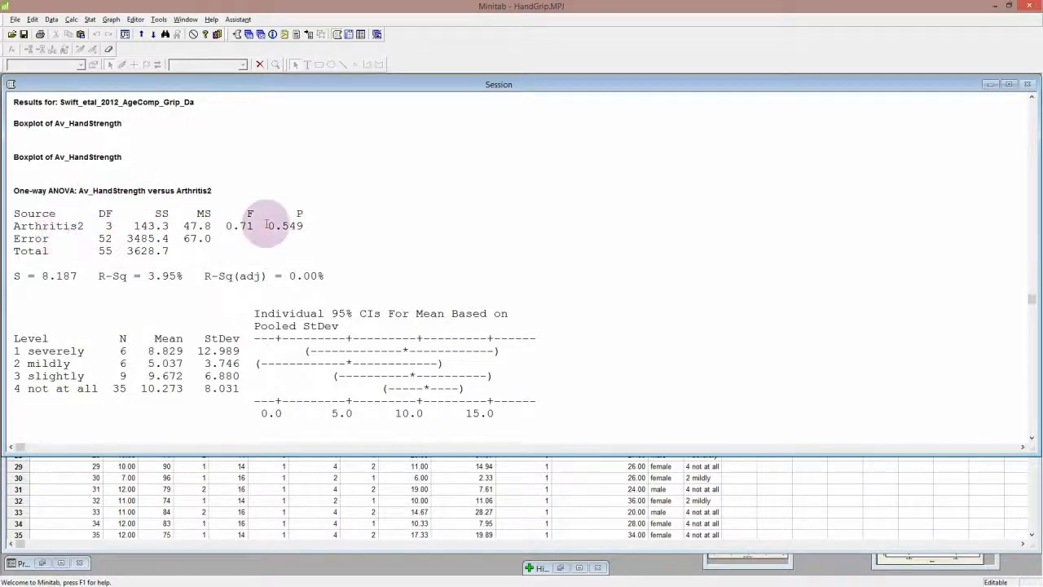
drag(261, 226, 304, 226)
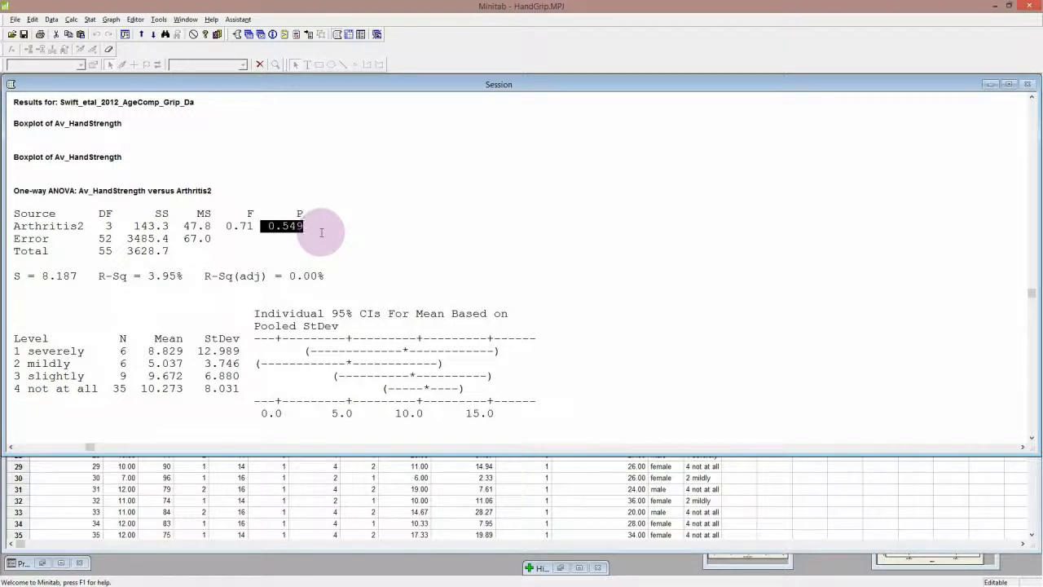
Examine the group means, Tukey grouping and pairwise confidence intervals, and return to the ANOVA table
scroll(367, 298, down, 1)
scroll(367, 298, up, 1)
scroll(359, 296, down, 5)
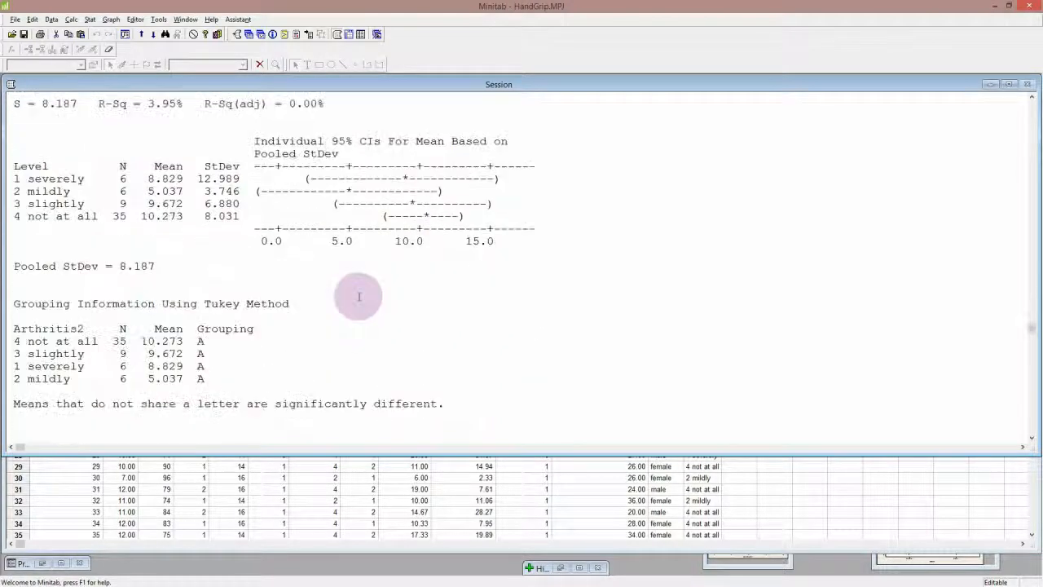
scroll(359, 298, up, 3)
scroll(359, 298, down, 7)
scroll(358, 298, up, 1)
scroll(358, 297, down, 1)
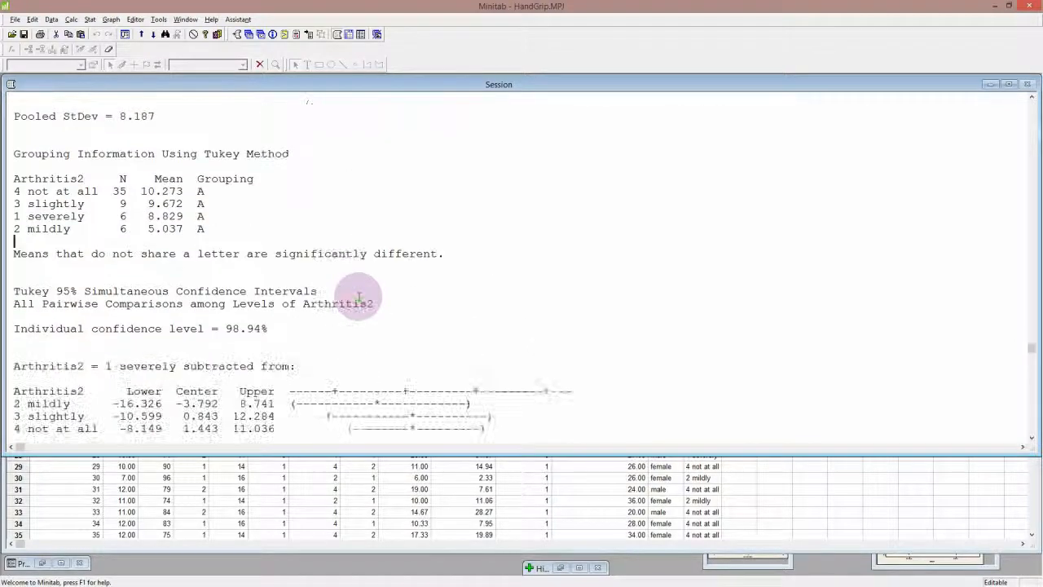
scroll(359, 298, down, 8)
scroll(359, 299, up, 7)
scroll(358, 299, down, 7)
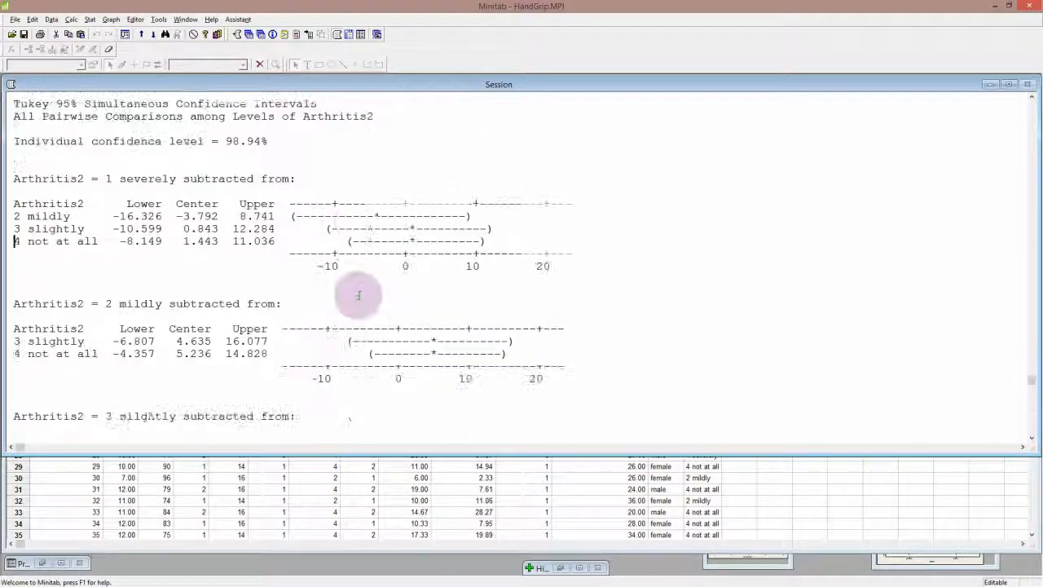
scroll(358, 298, up, 6)
scroll(356, 291, down, 6)
scroll(356, 291, up, 10)
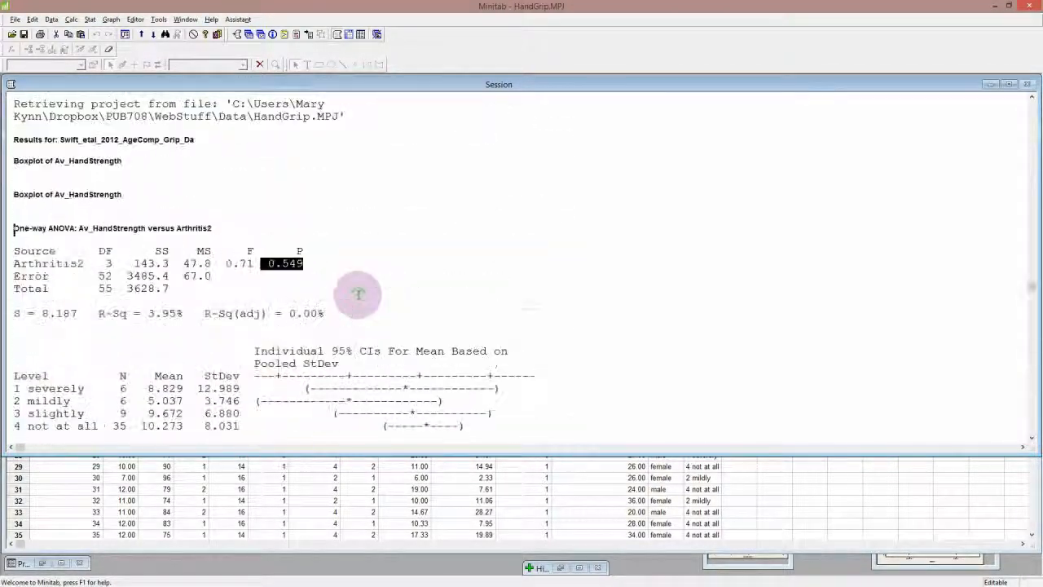
scroll(357, 292, down, 7)
scroll(358, 294, up, 8)
scroll(360, 293, down, 1)
scroll(360, 293, up, 1)
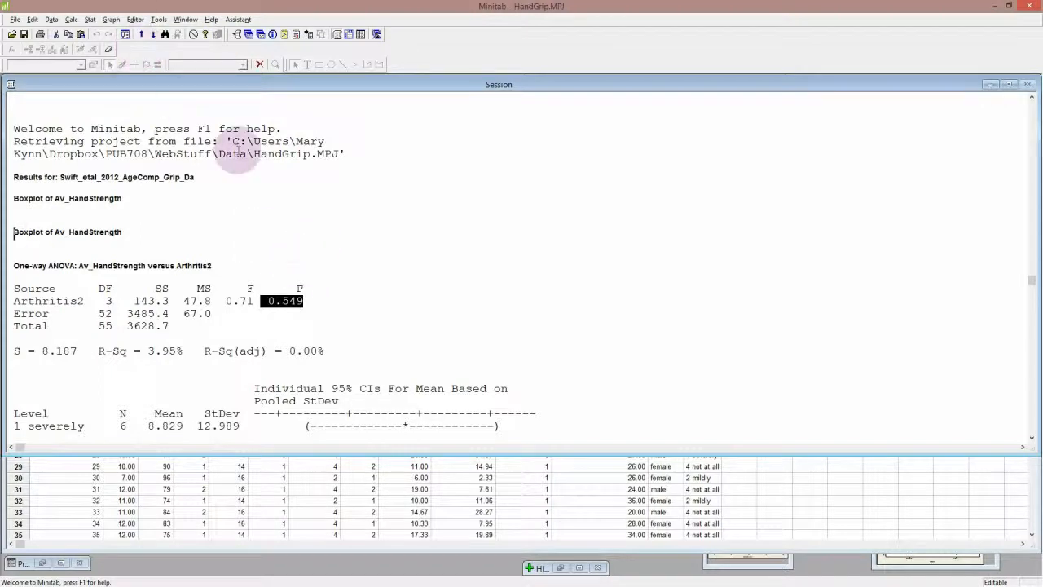
Create a one-Y interval plot with groups, using Av_HandStrength as the graph variable and Arthritis2 as the grouping variable
click(115, 20)
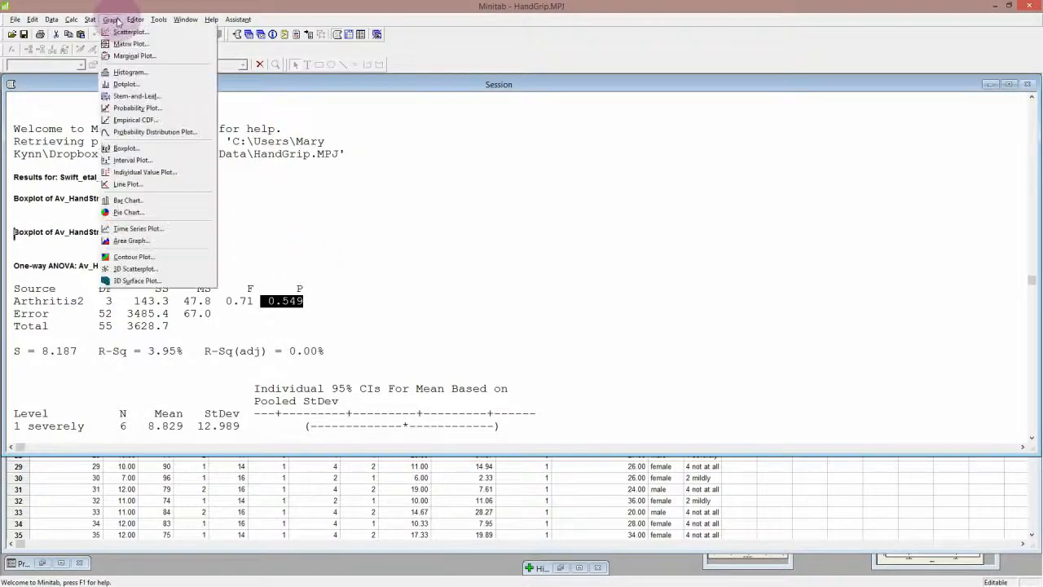
click(116, 20)
click(117, 22)
click(118, 22)
click(118, 22)
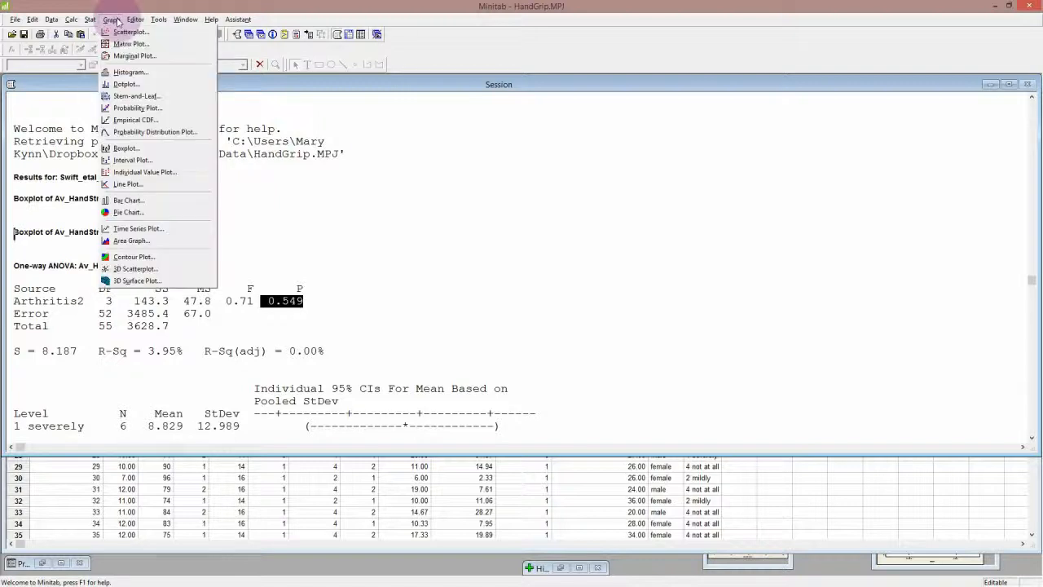
click(149, 162)
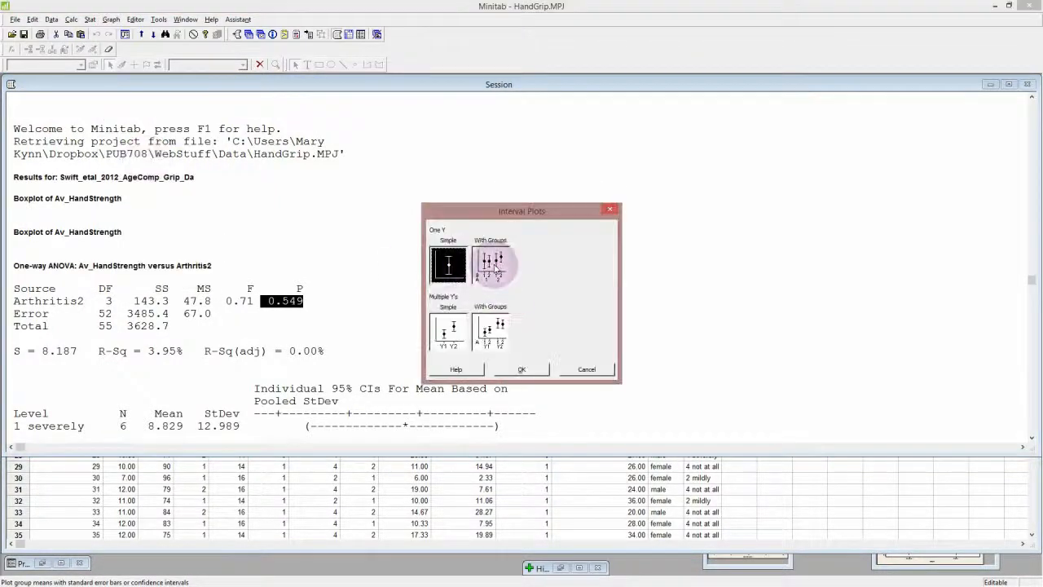
click(491, 263)
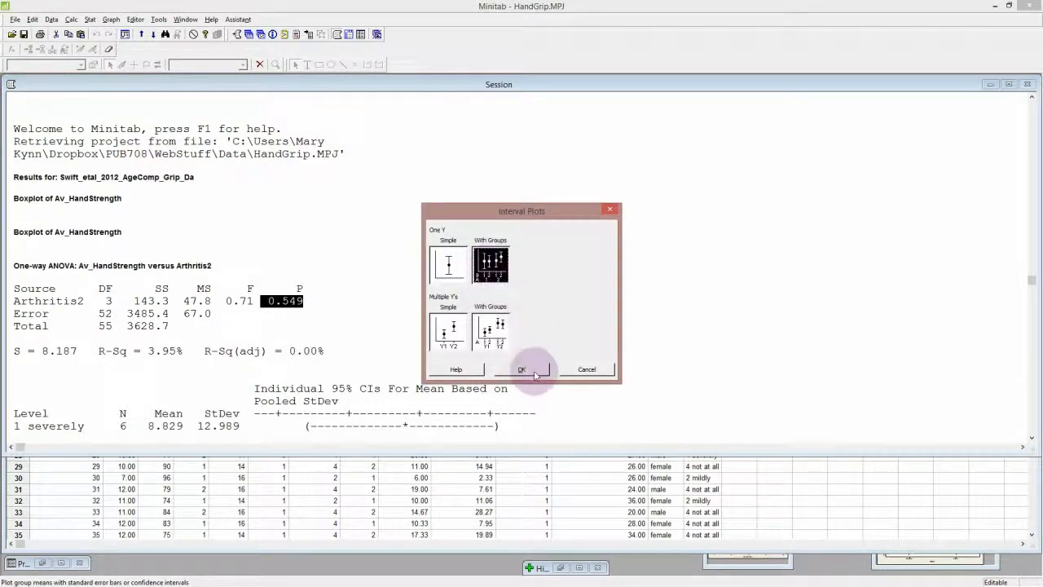
click(522, 369)
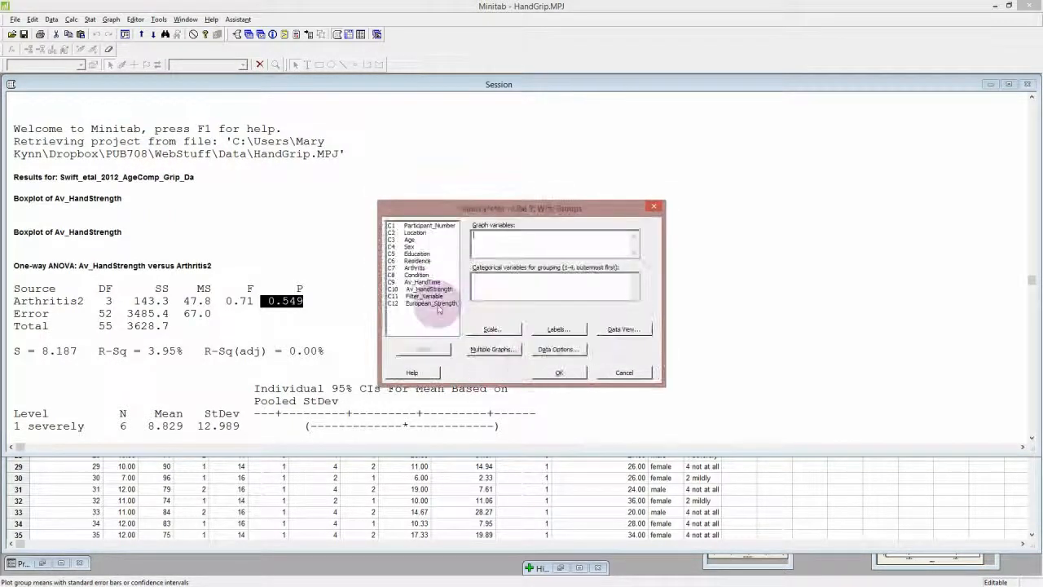
click(432, 290)
double_click(432, 289)
click(475, 281)
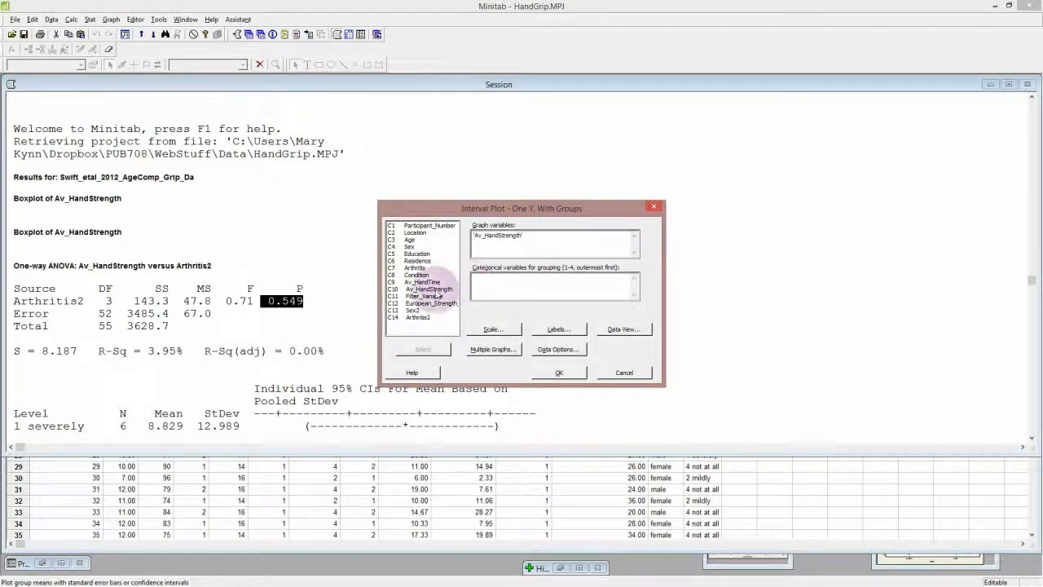
double_click(423, 317)
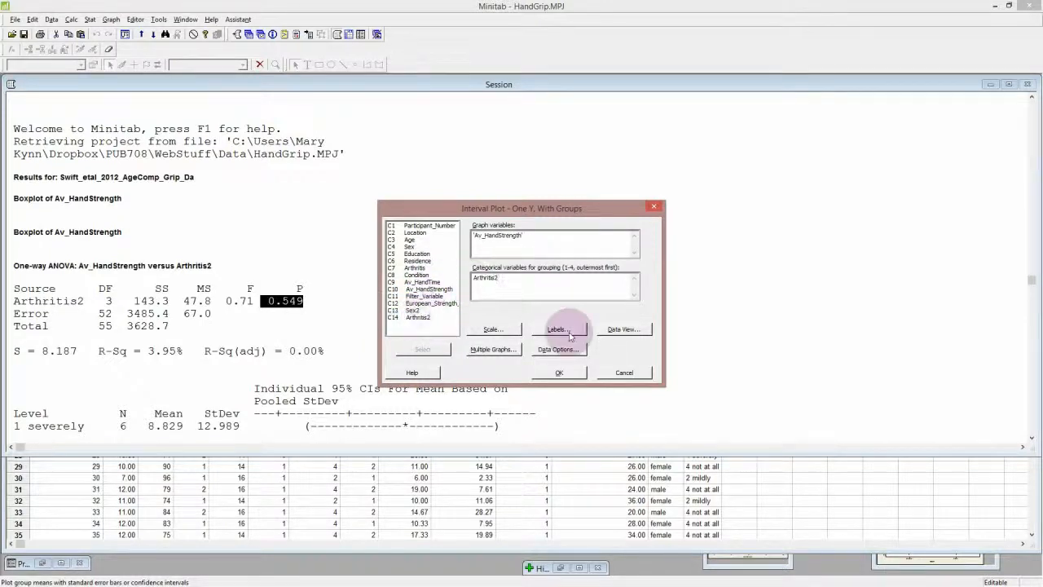
click(559, 373)
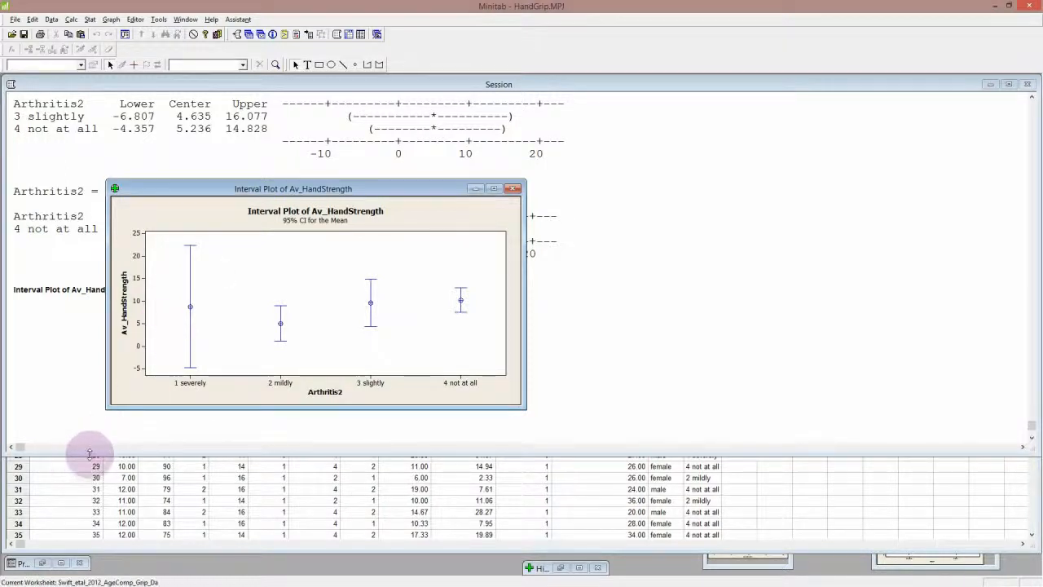
Shrink the Session window to uncover the worksheet, bring the interval plot and boxplot forward, and select worksheet row 28
drag(86, 458, 105, 302)
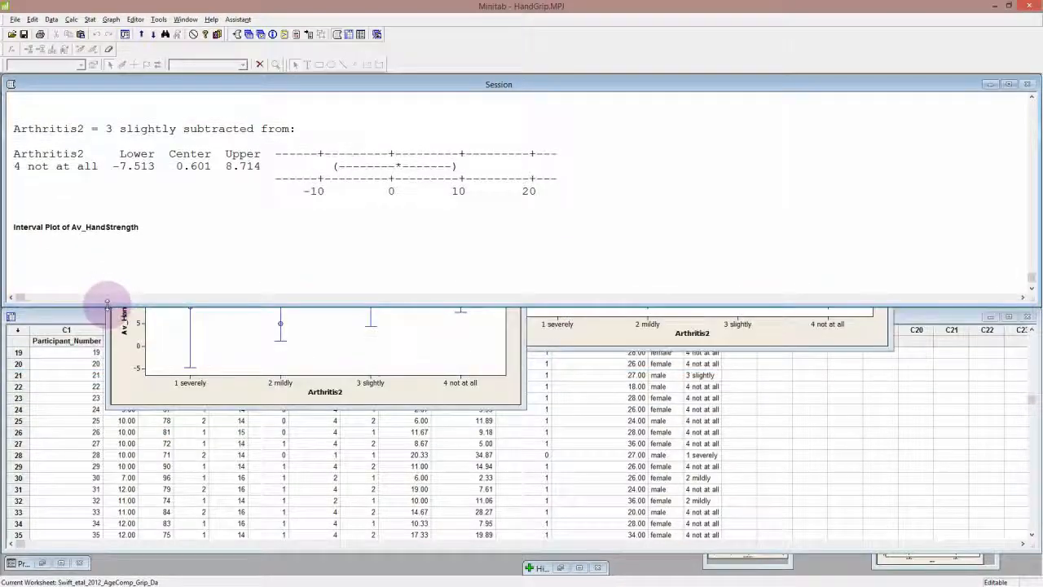
click(128, 349)
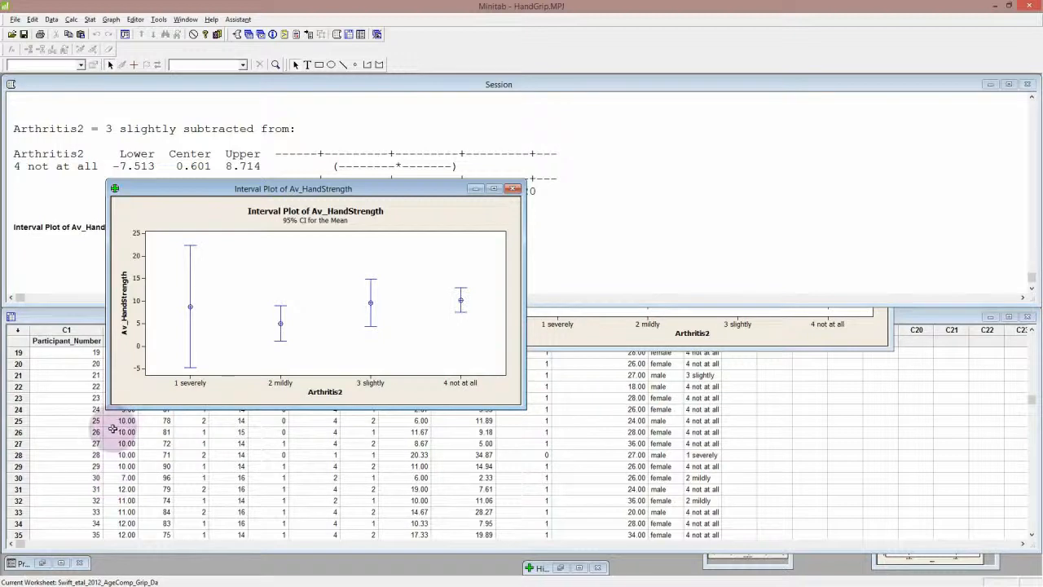
click(644, 334)
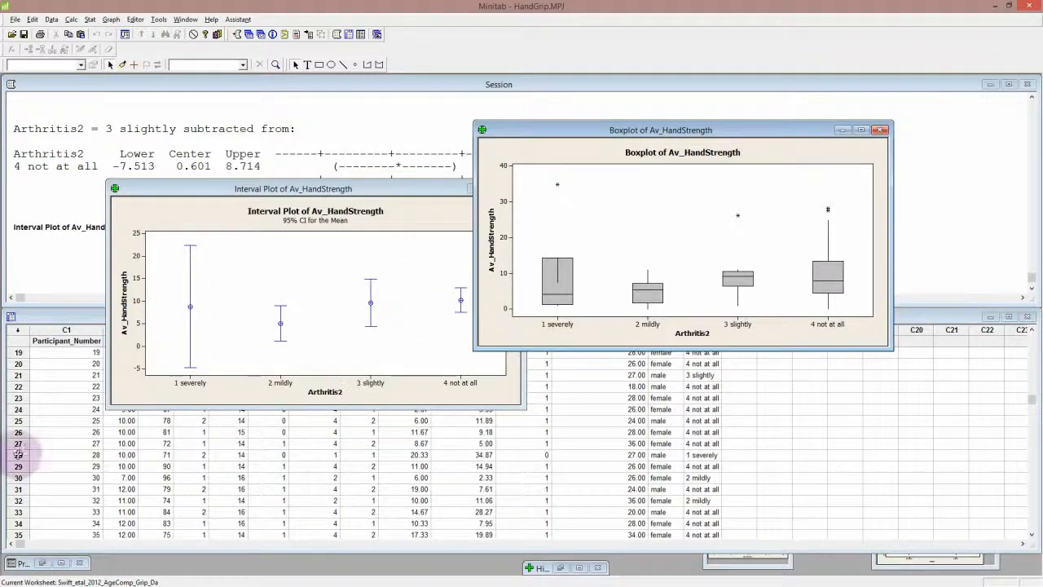
click(18, 455)
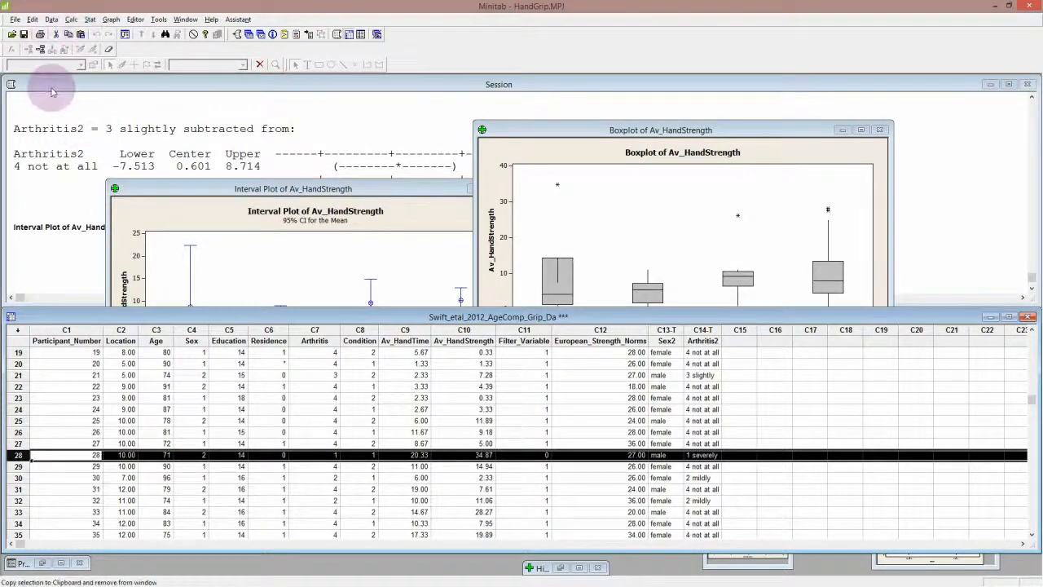
Enter 28 as the row to delete and try to delete it without specifying any columns
click(52, 19)
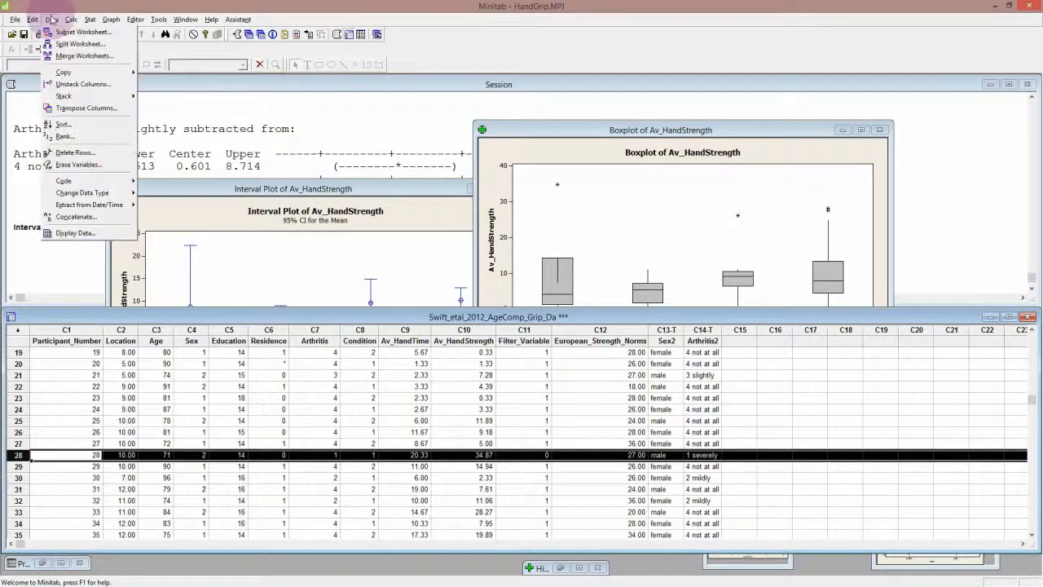
click(52, 20)
click(52, 20)
click(52, 20)
click(53, 20)
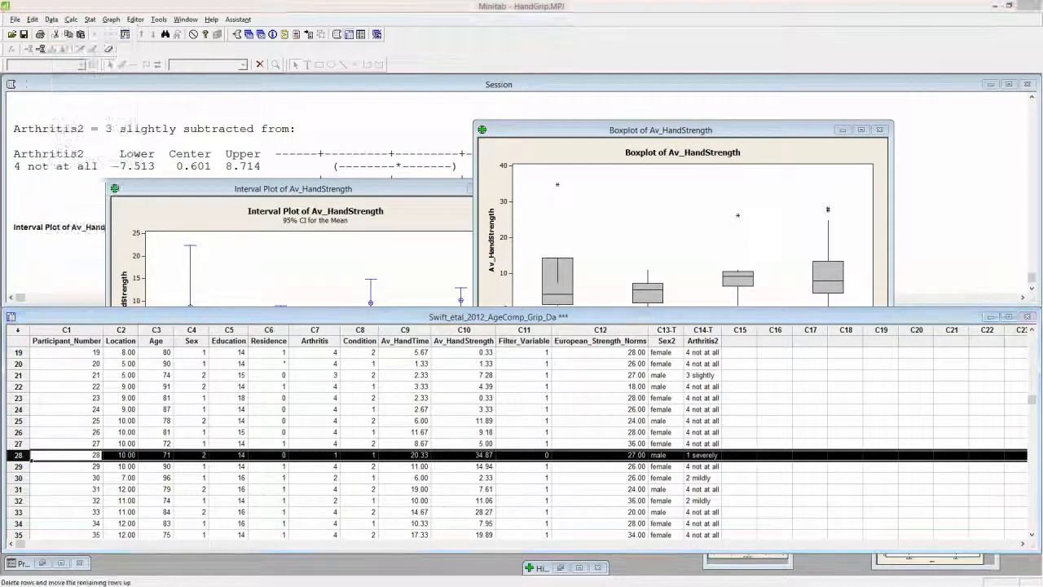
click(53, 20)
click(75, 153)
click(396, 156)
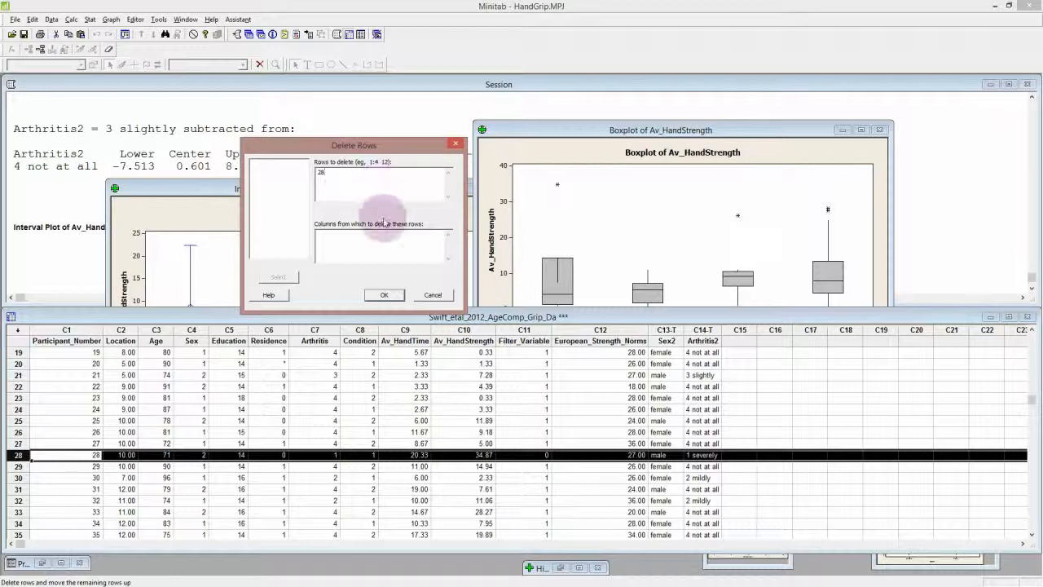
click(386, 295)
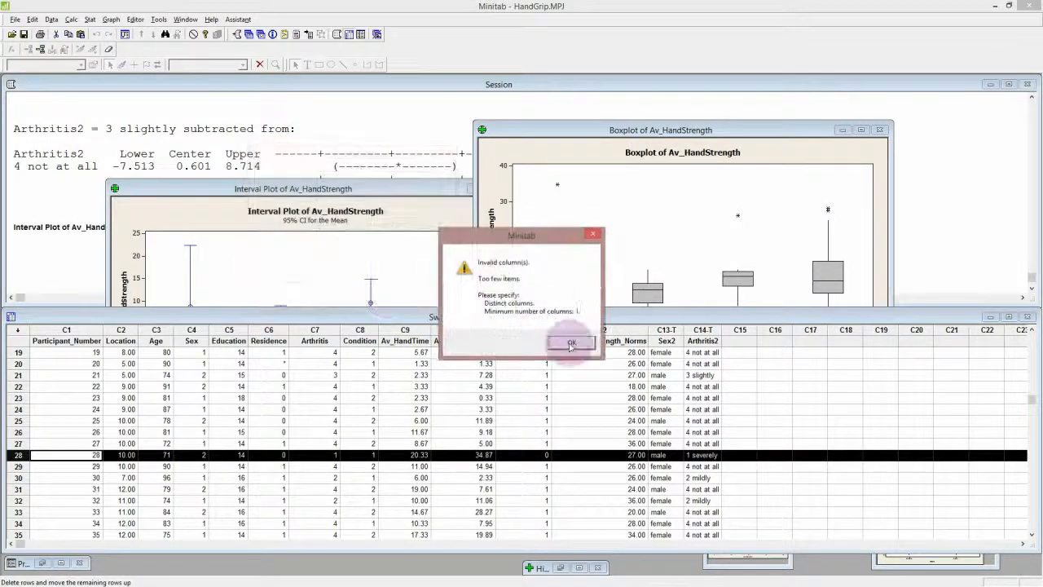
click(570, 344)
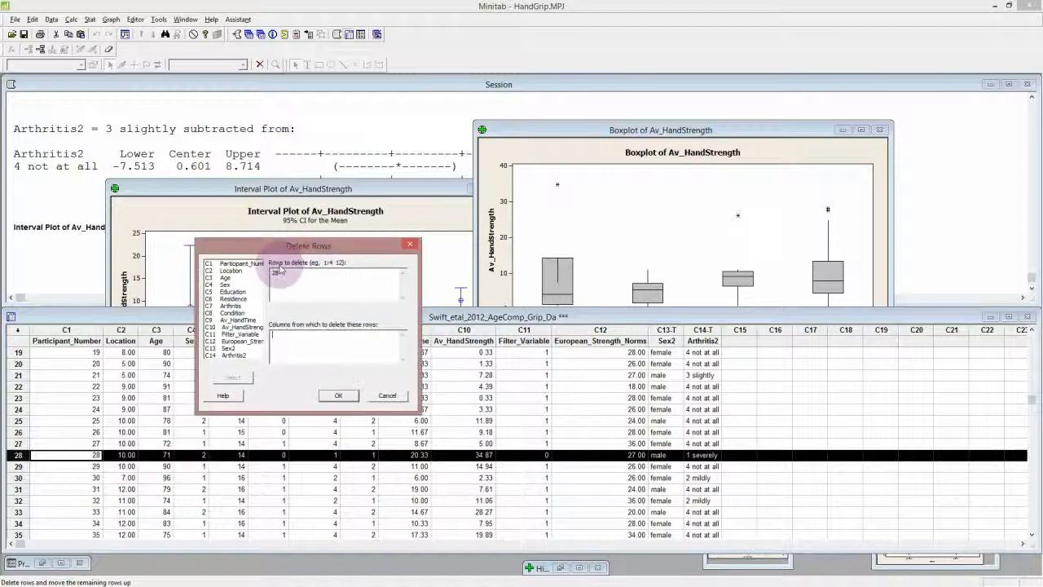
Specify all columns from Participant_Number to Arthritis2 for the deletion and delete row 28 from them
click(235, 264)
shift+click(237, 355)
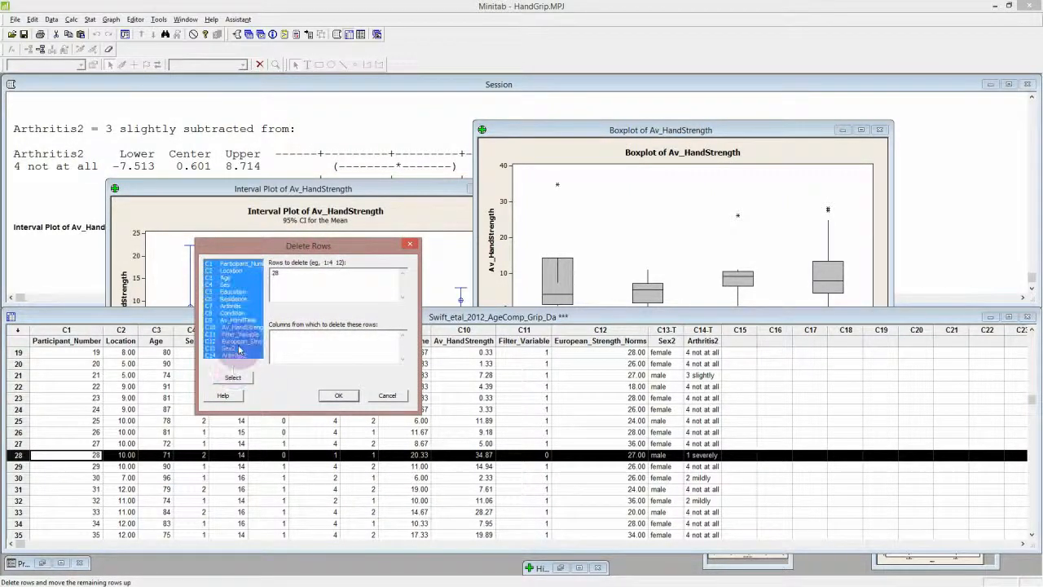
click(232, 378)
click(338, 395)
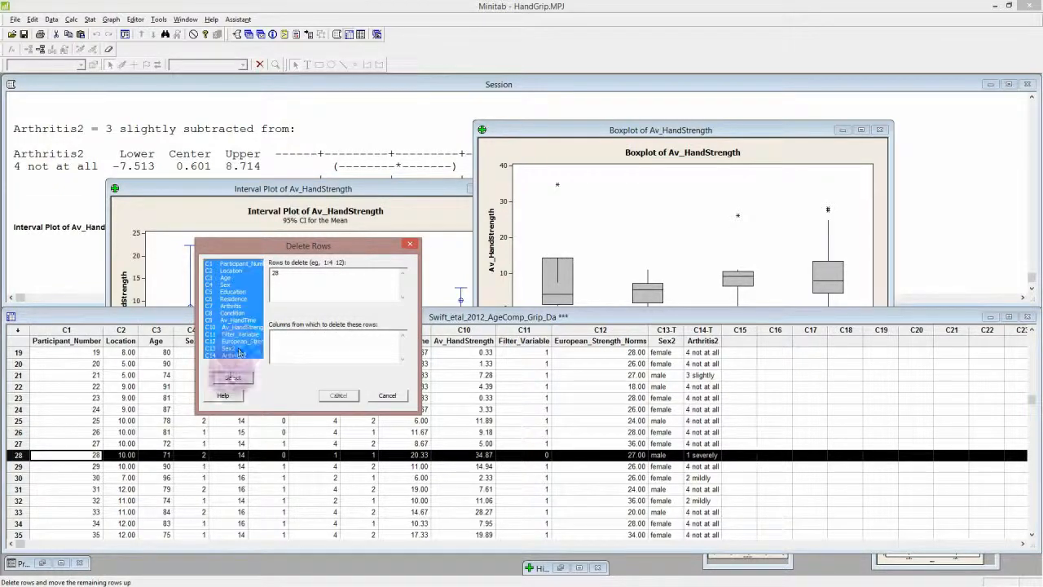
click(233, 378)
click(336, 396)
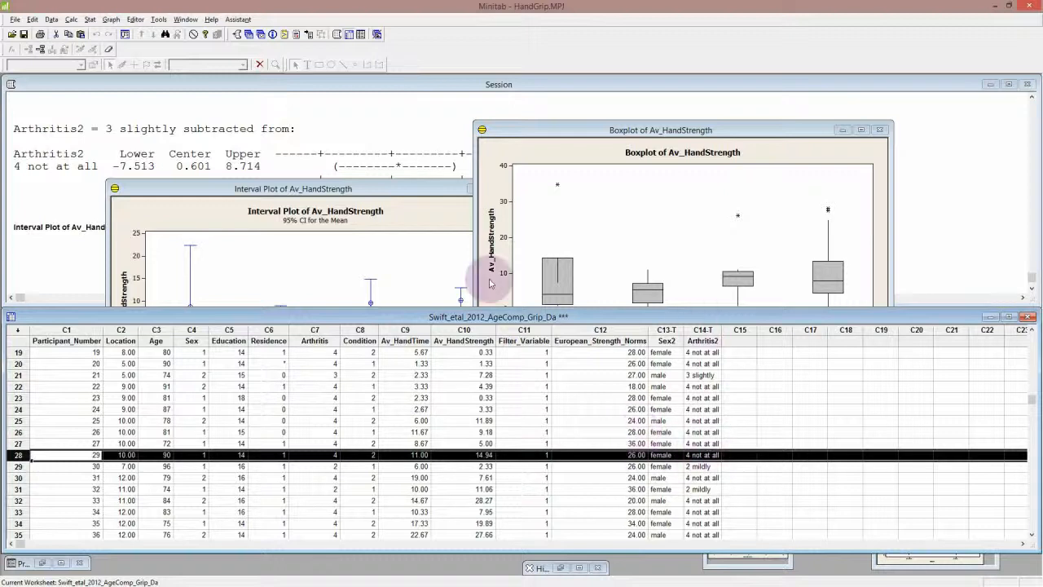
Create a new grouped interval plot of Av_HandStrength by Arthritis2 from the reduced data and move it clear of the earlier plot
click(296, 189)
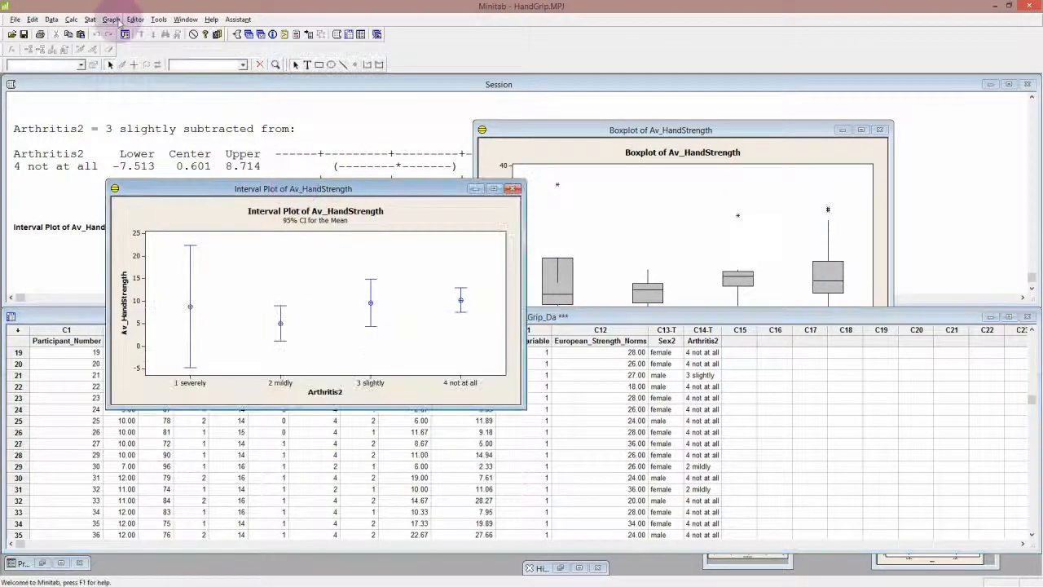
click(112, 21)
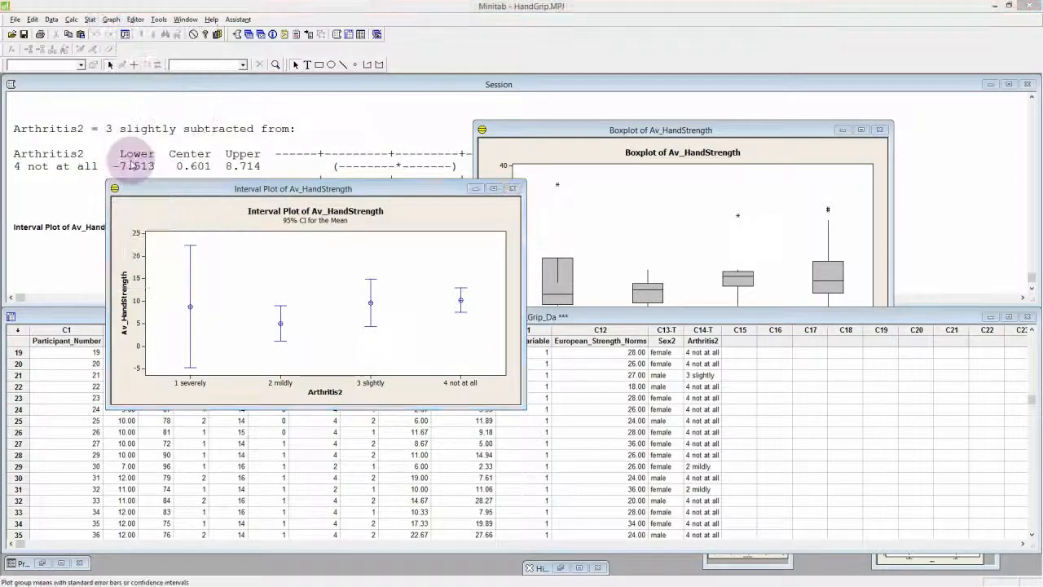
click(147, 204)
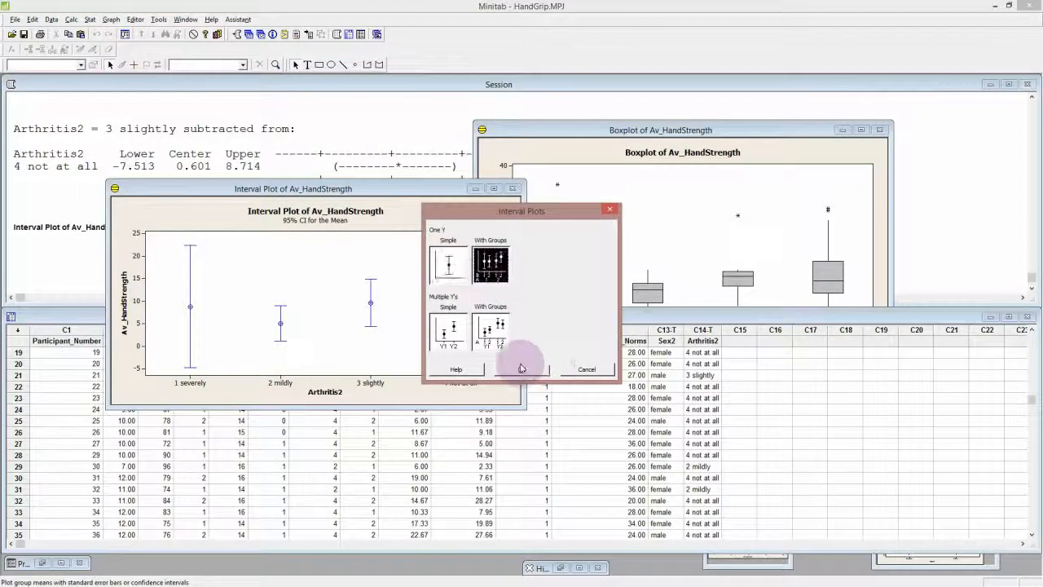
click(490, 261)
click(520, 369)
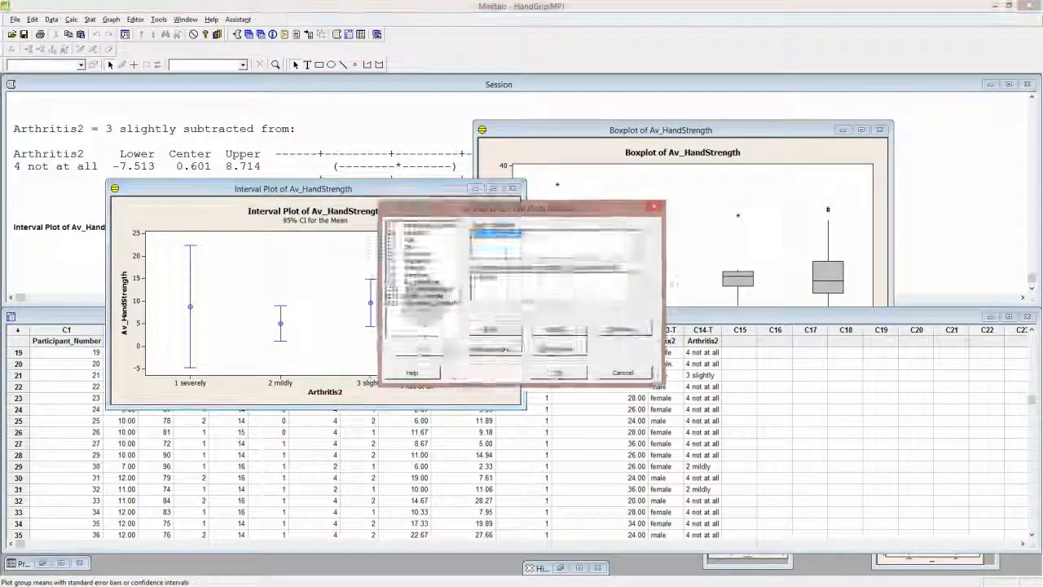
click(559, 373)
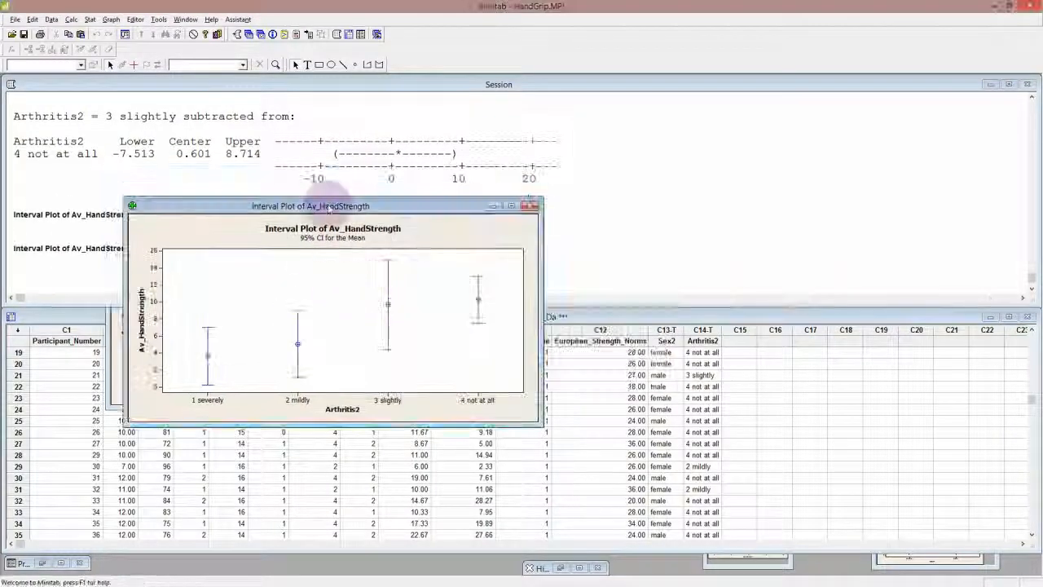
drag(330, 207, 330, 238)
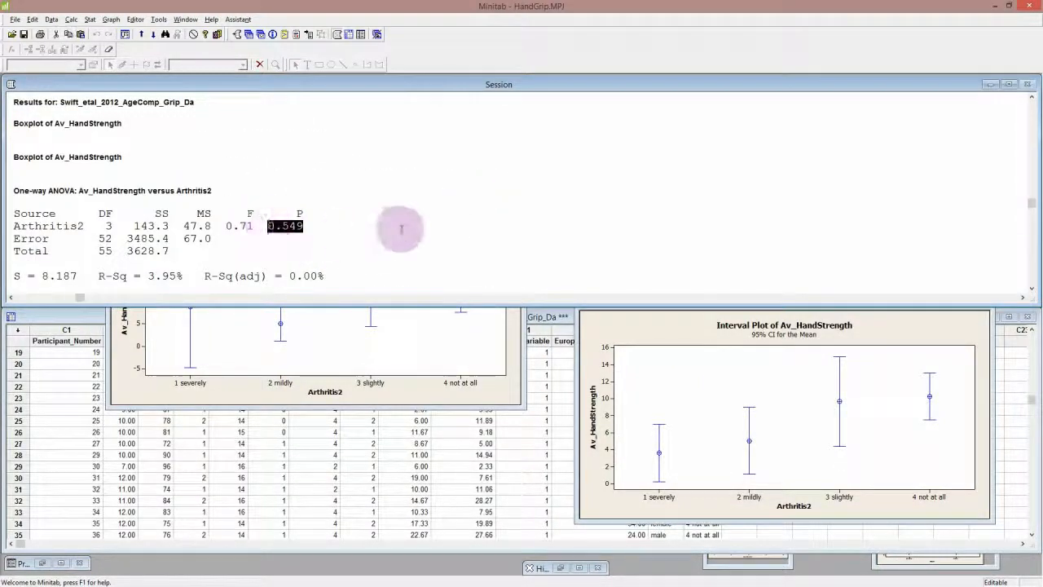
Rerun the one-way ANOVA of Av_HandStrength versus Arthritis2 on the data without the deleted row
click(90, 18)
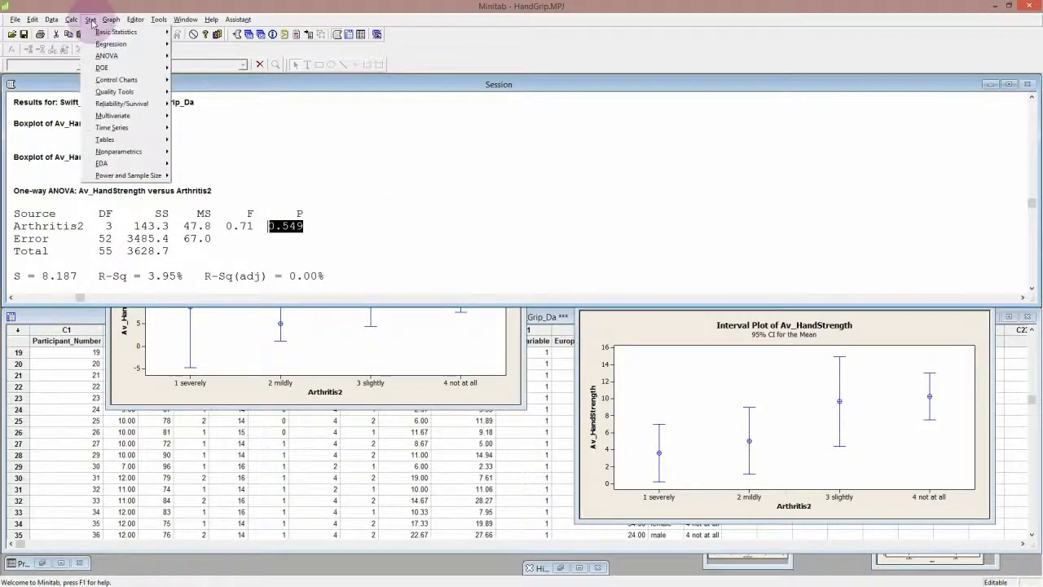
click(89, 19)
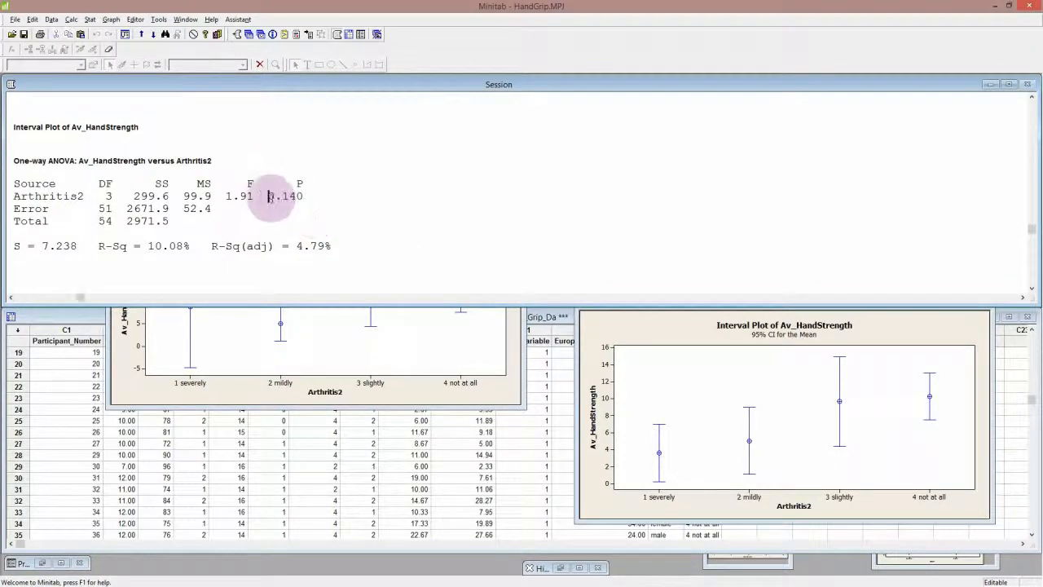
Bring both interval plots to the front, place the new one beside the original, and enlarge it slightly for comparison
click(243, 394)
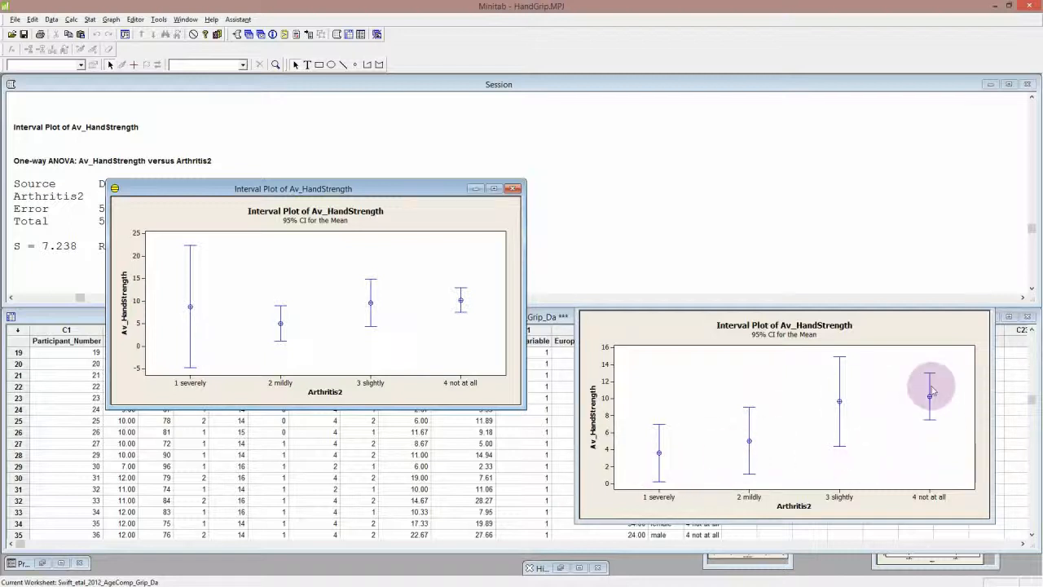
click(924, 327)
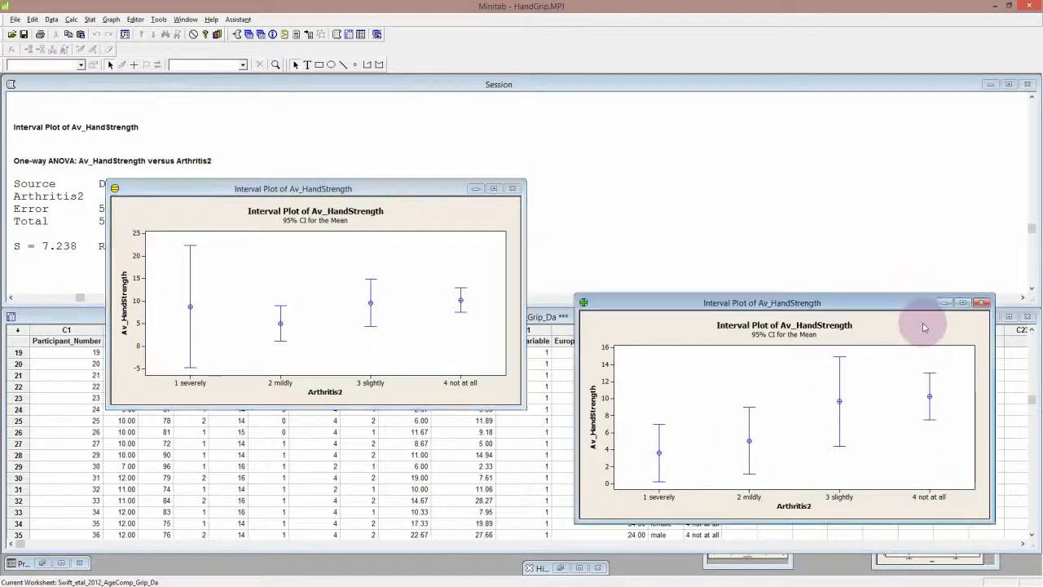
click(924, 326)
click(893, 300)
drag(894, 300, 825, 186)
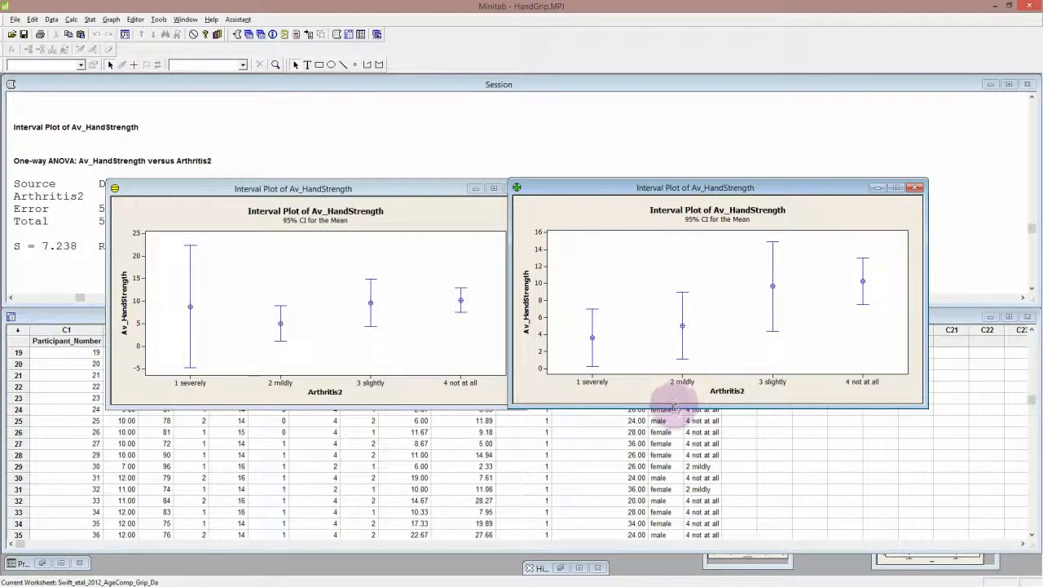
drag(673, 405, 672, 414)
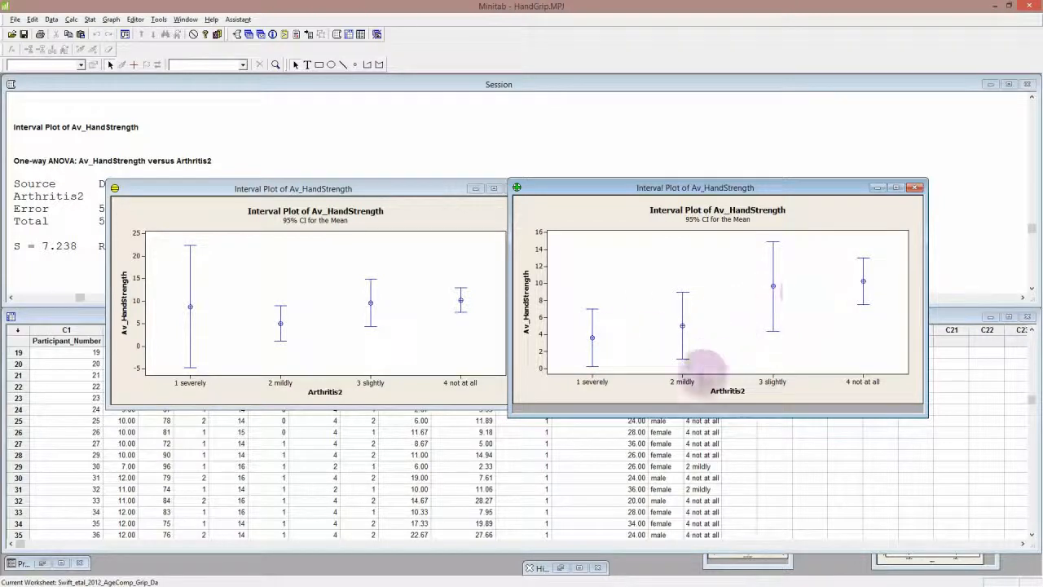
drag(925, 417, 935, 411)
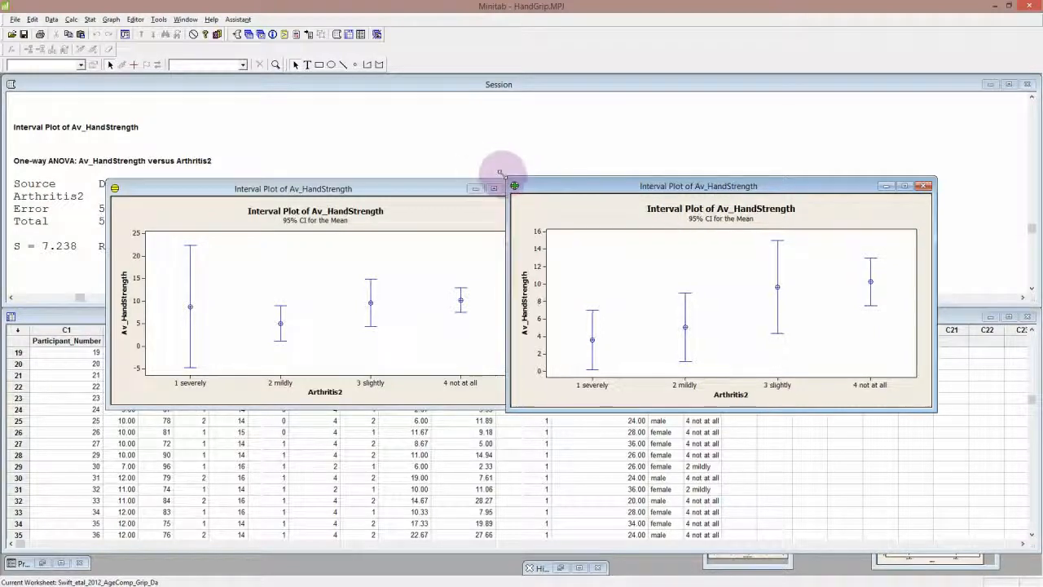
drag(510, 179, 485, 174)
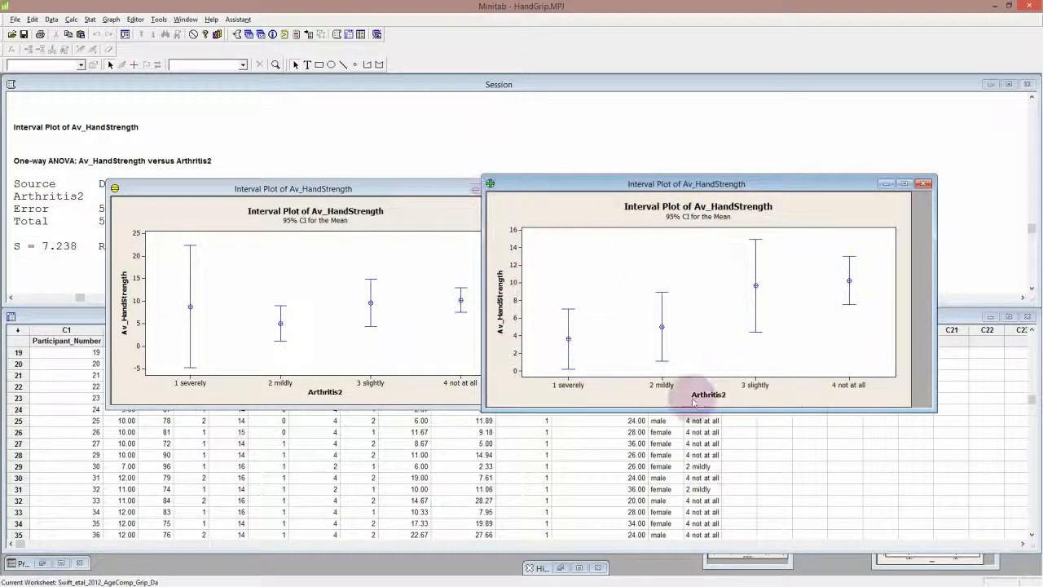